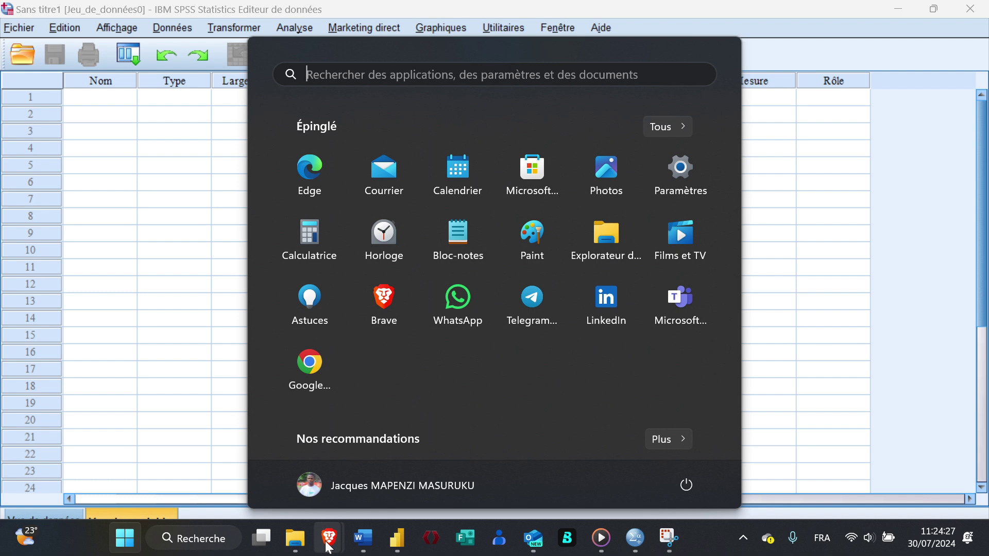
- Switch to the Brave browser and open the PROJET ENQUÊTE form's responses in Google Sheets
mouse_move(329, 547)
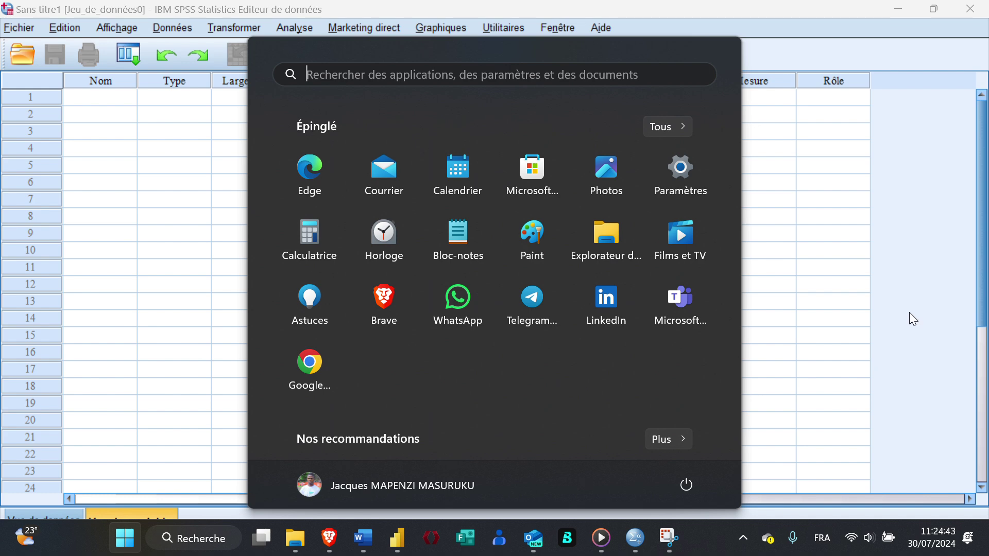
click(927, 289)
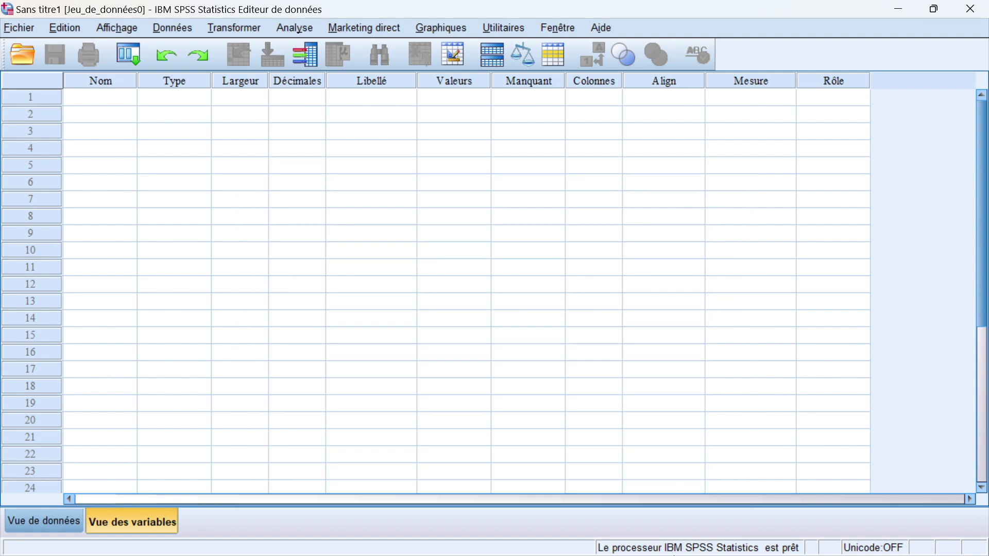
key(super)
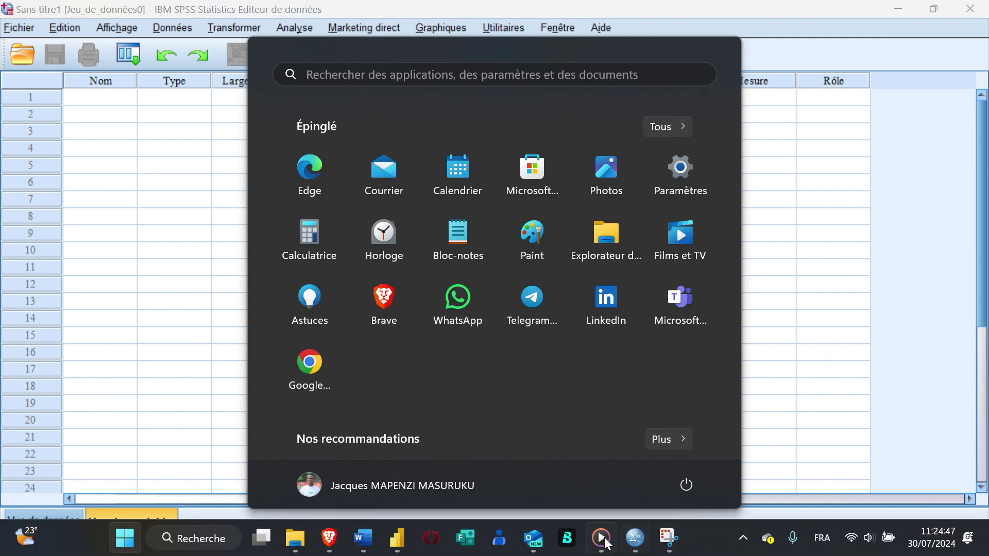
mouse_move(600, 539)
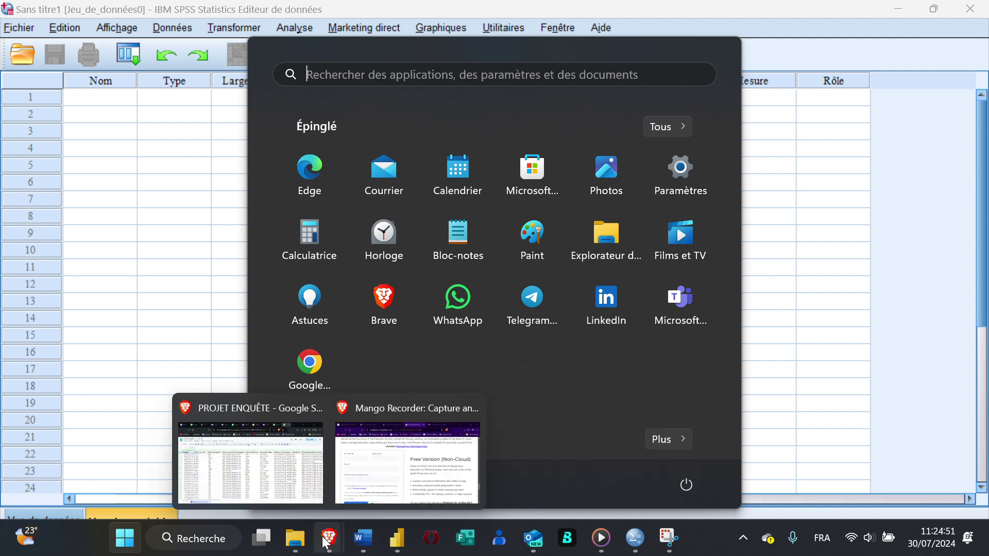
click(287, 433)
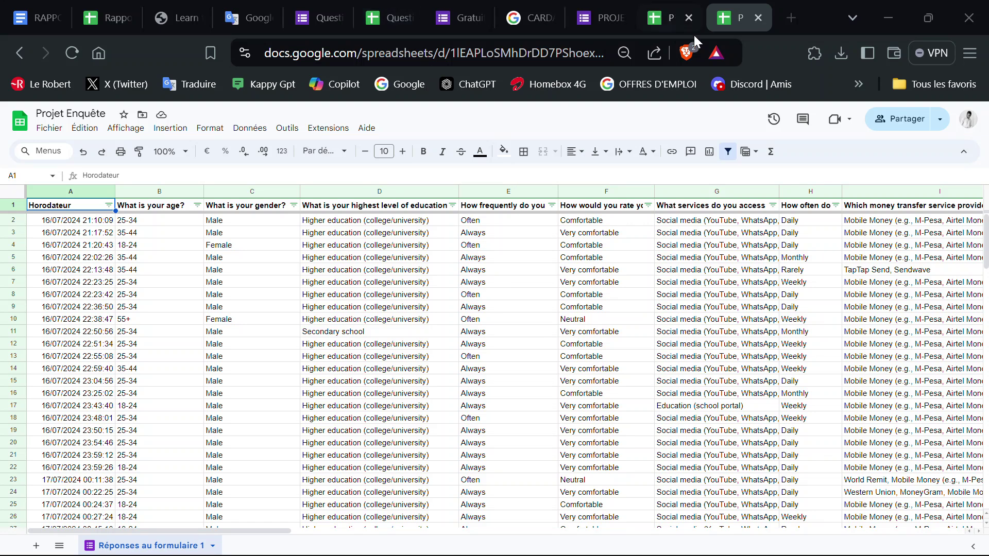
click(598, 18)
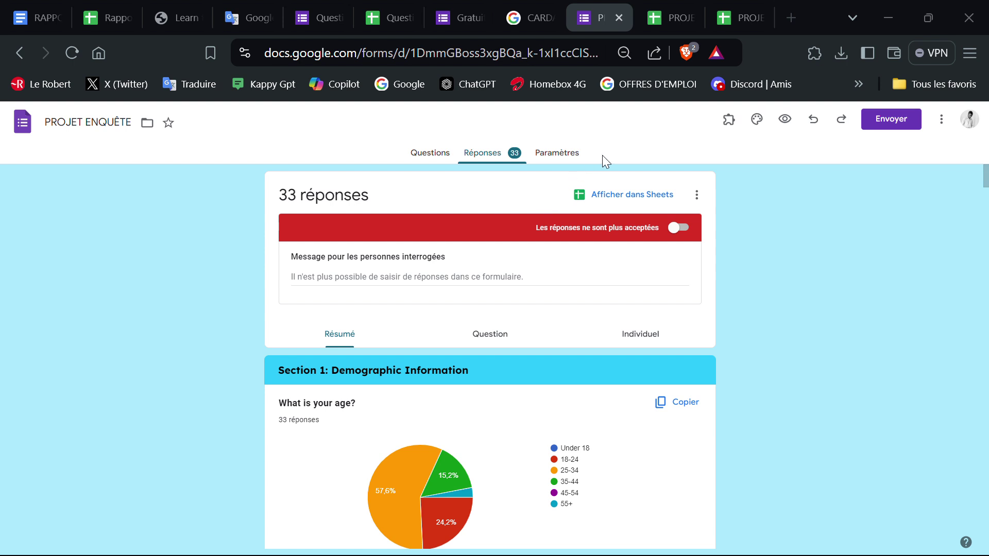
click(620, 201)
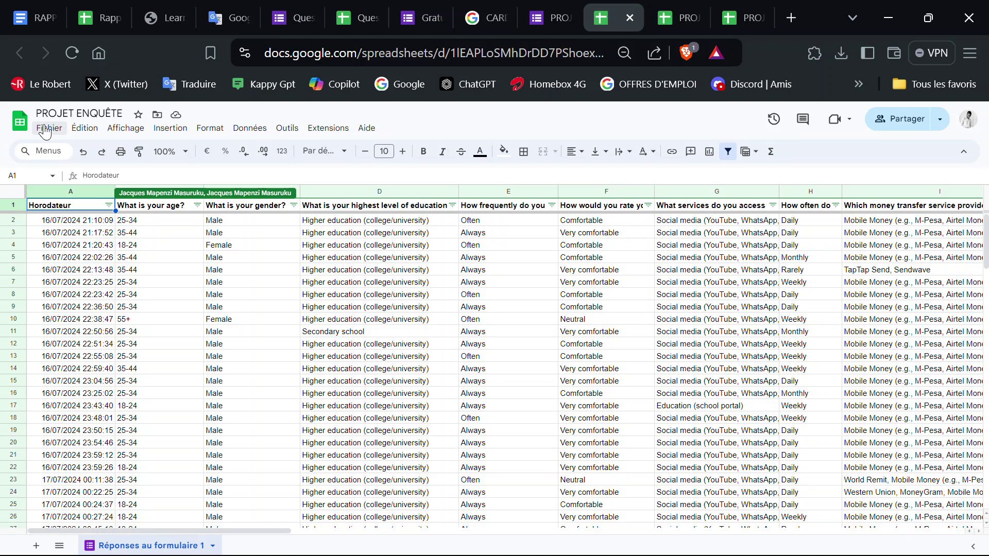
click(46, 131)
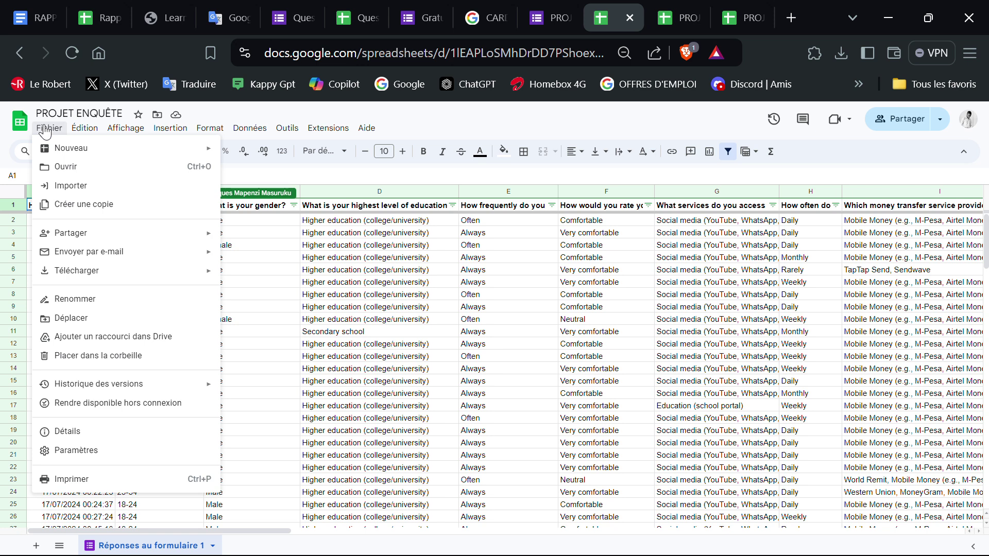
mouse_move(132, 275)
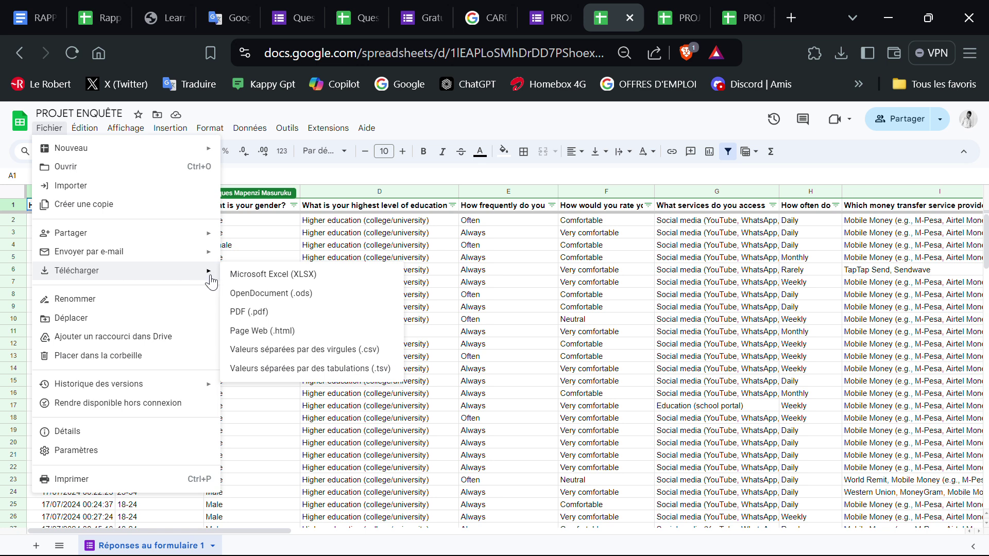
click(294, 284)
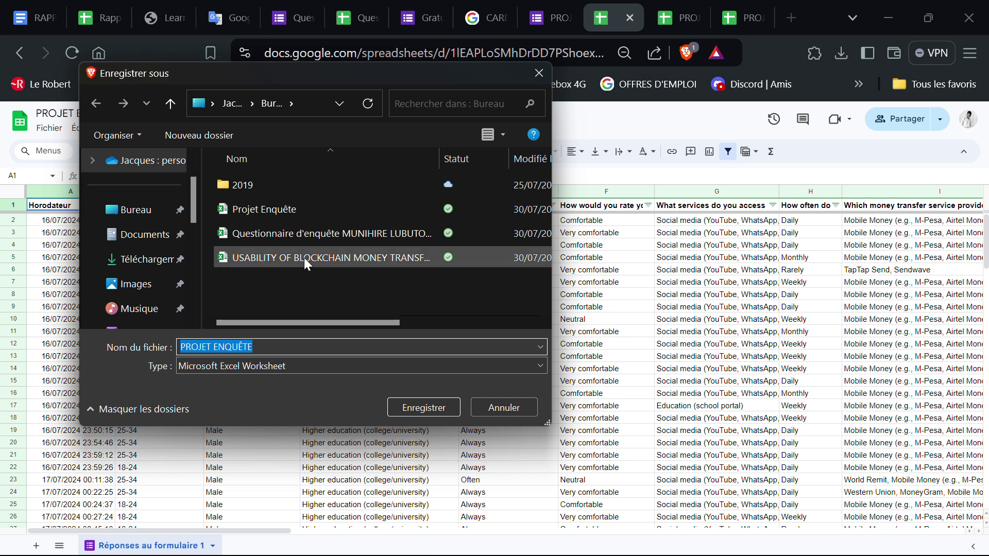
click(131, 235)
click(132, 210)
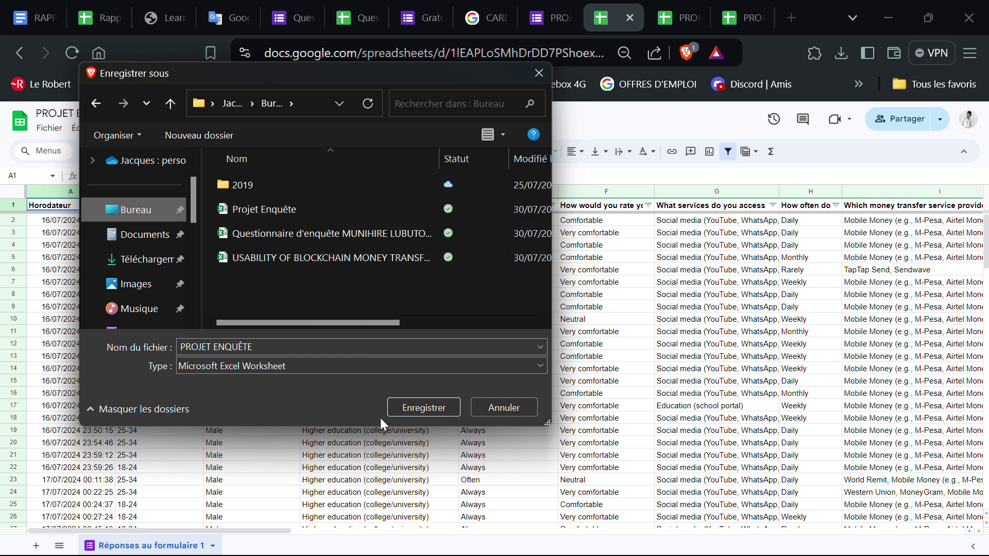
click(483, 407)
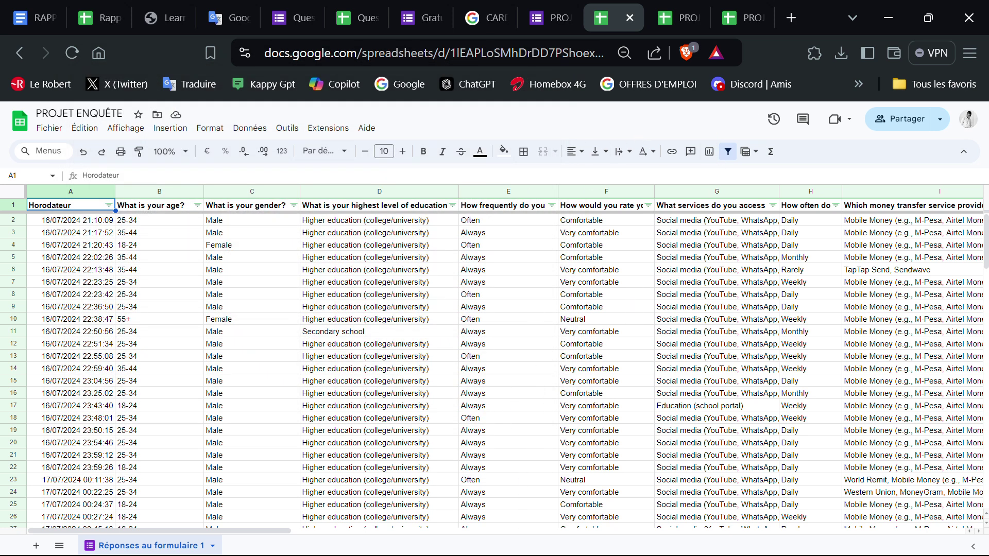
- Switch to IBM SPSS Statistics and bring up the dialog for opening a data file
key(super)
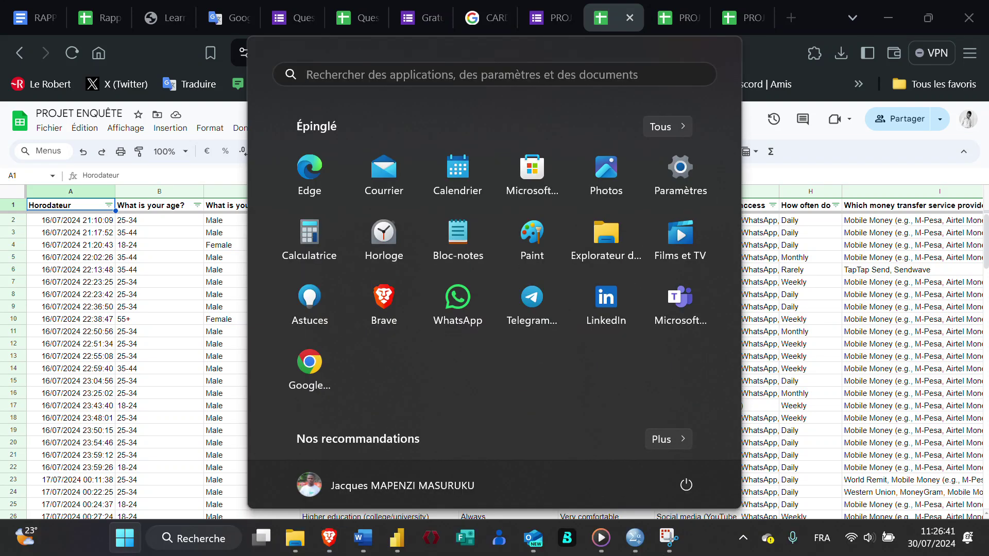
click(635, 538)
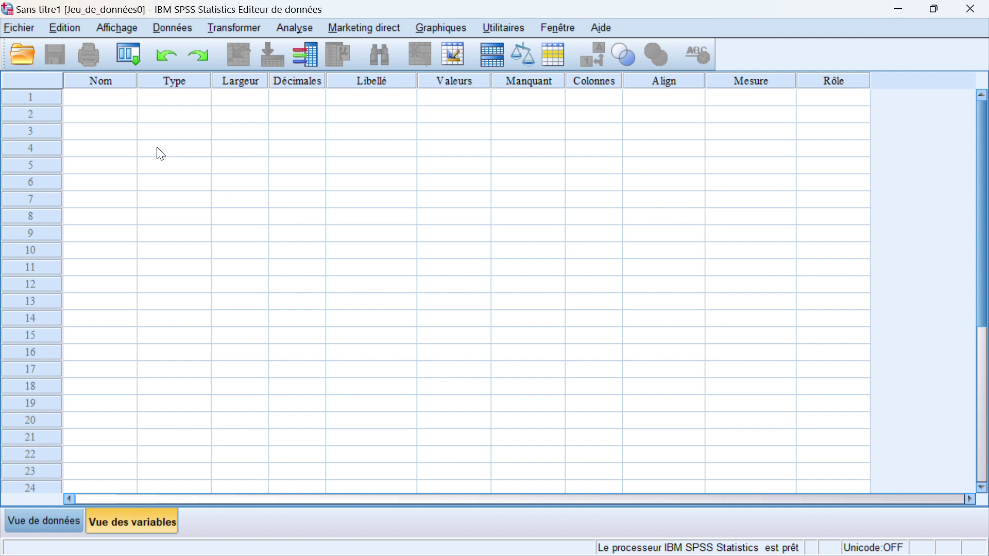
click(20, 30)
mouse_move(127, 37)
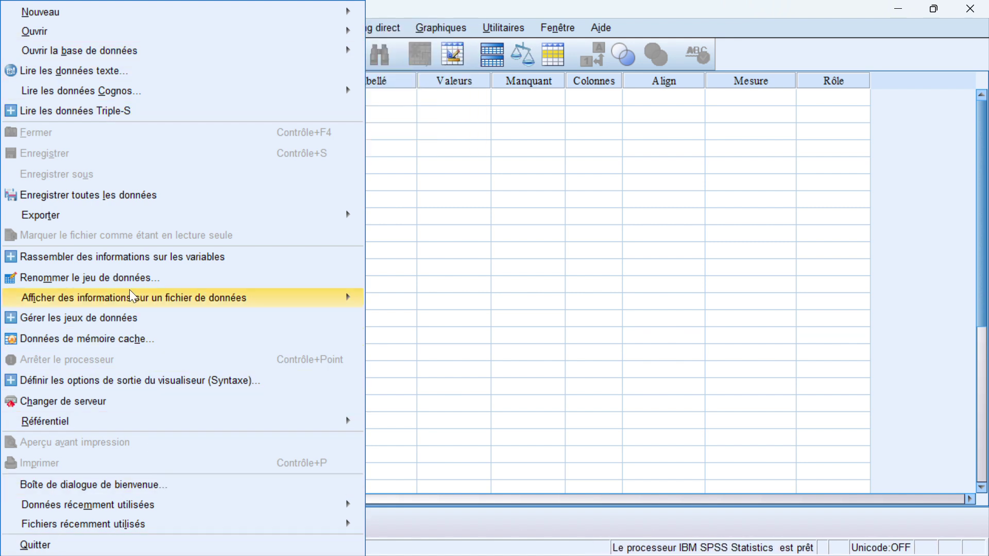
mouse_move(208, 49)
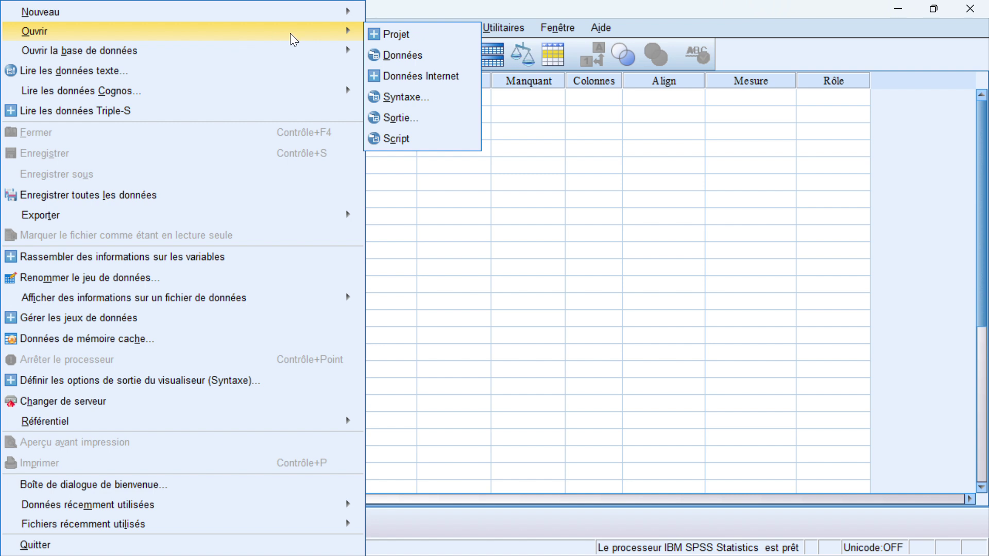
click(397, 63)
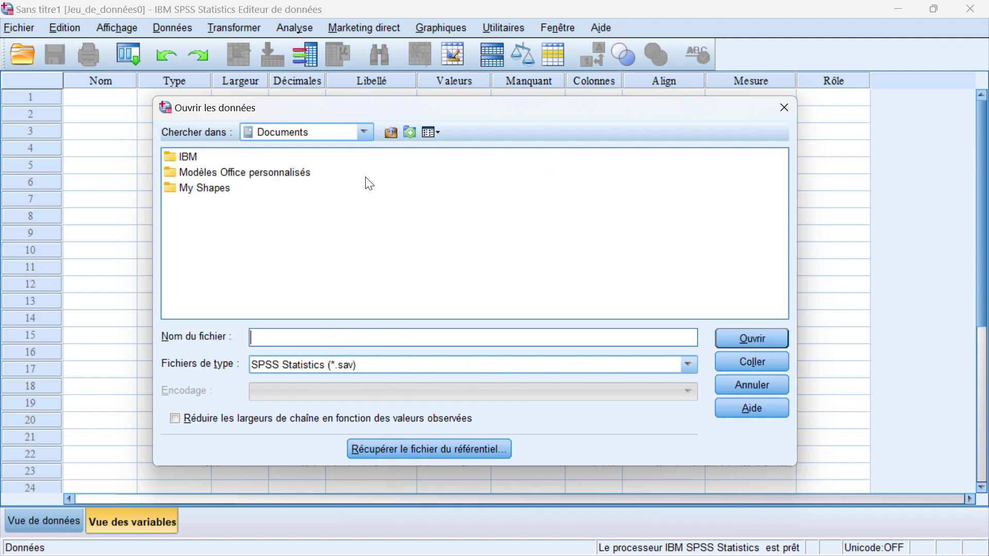
- Try to open the Excel workbook Projet Enquête .xlsx from the Bureau folder
click(363, 132)
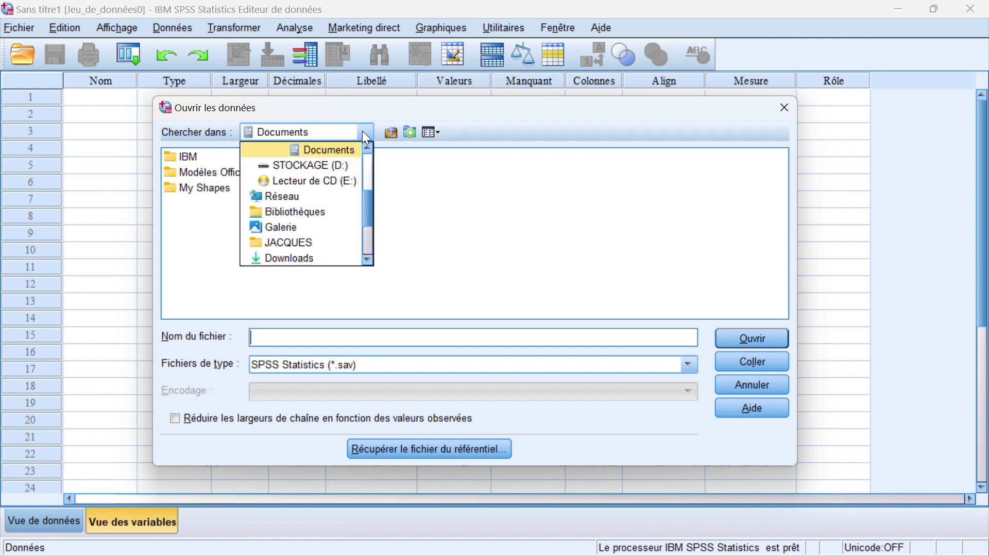
scroll(294, 211, up, 3)
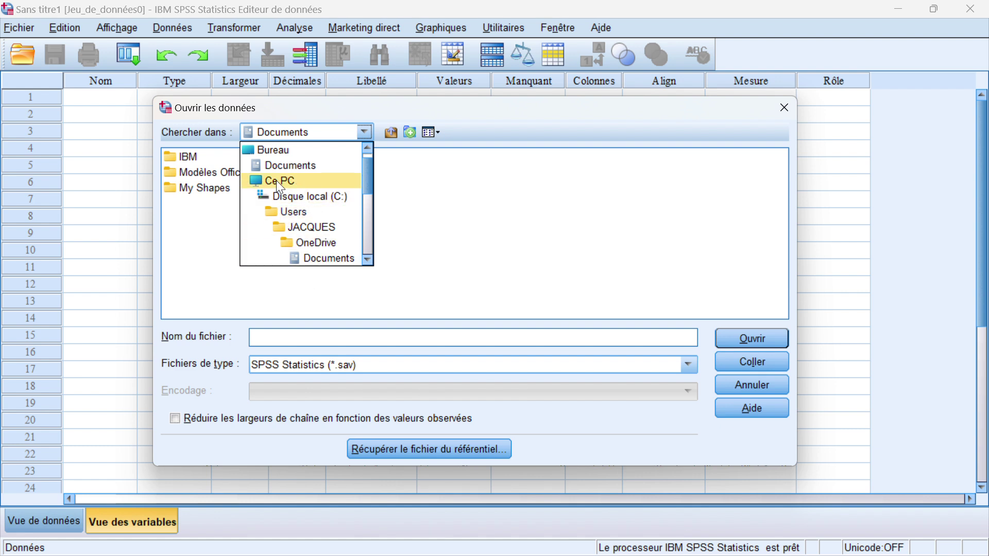
click(264, 151)
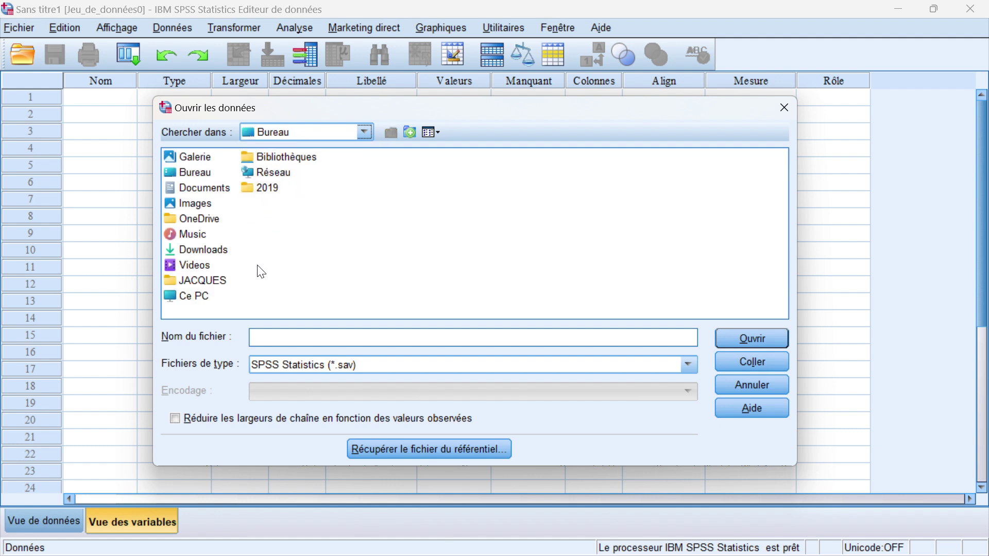
click(566, 369)
click(538, 370)
click(393, 367)
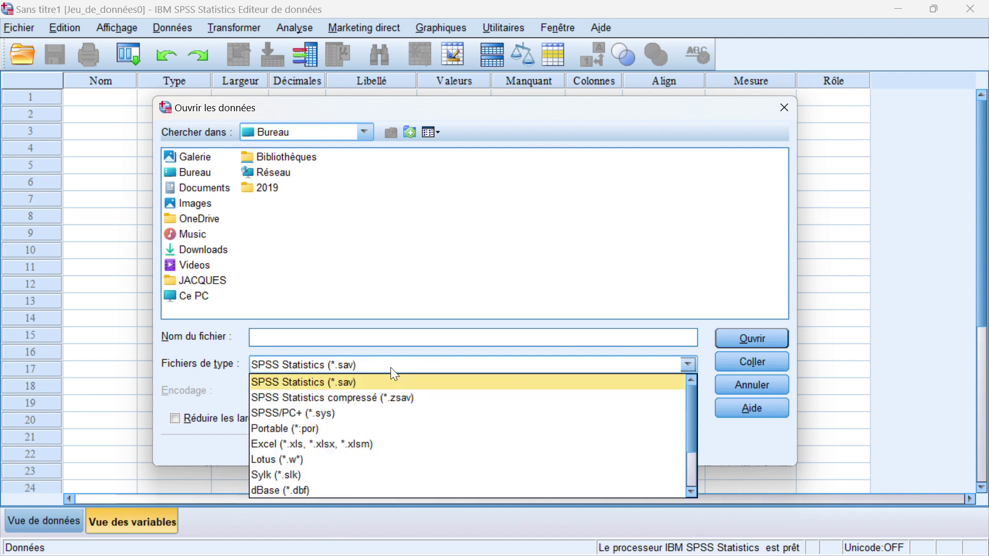
click(333, 445)
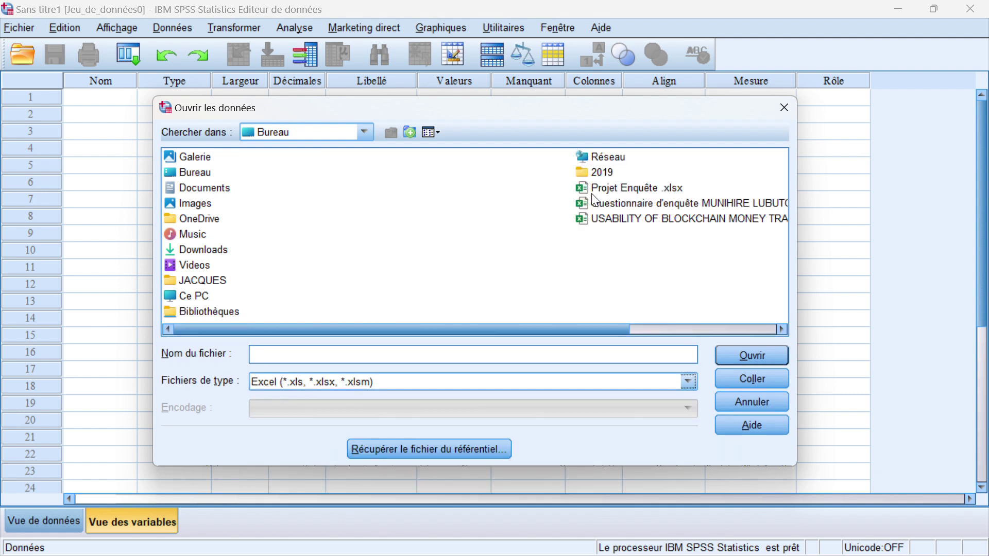
click(627, 192)
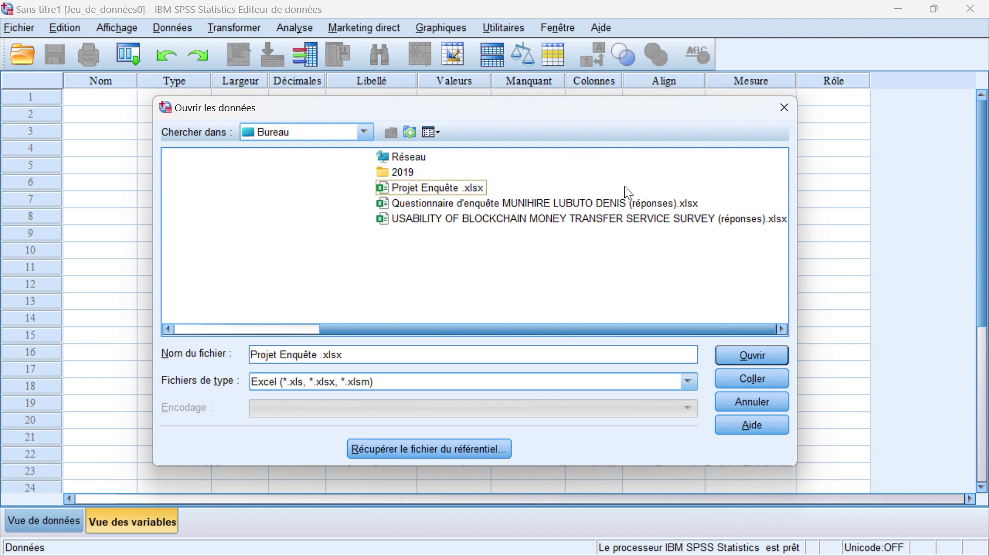
double_click(416, 186)
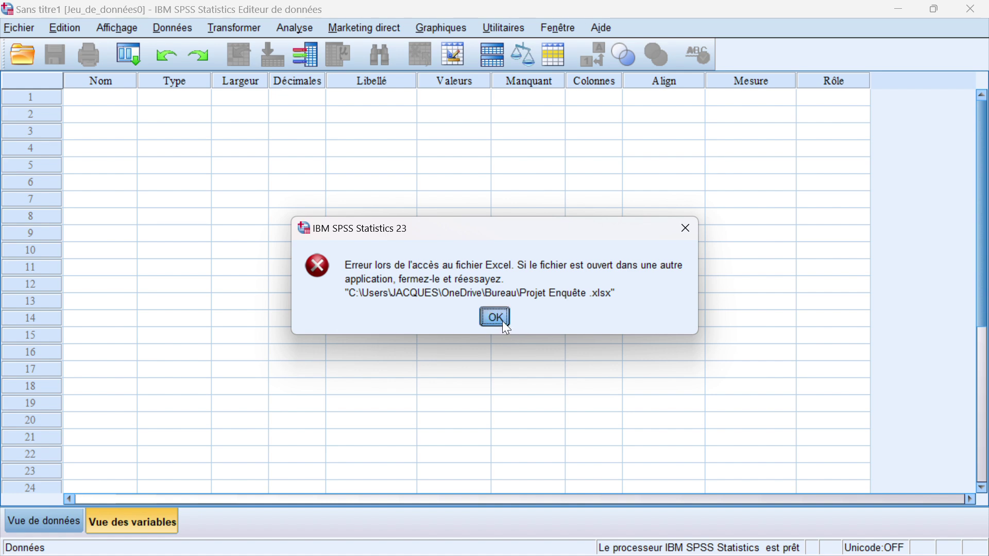
click(503, 323)
- Import the Excel workbook PROJET ENQUETE.xlsx from STOCKAGE (D:), reading variable names from the first row of sheet Réponses au formulaire 1
click(23, 26)
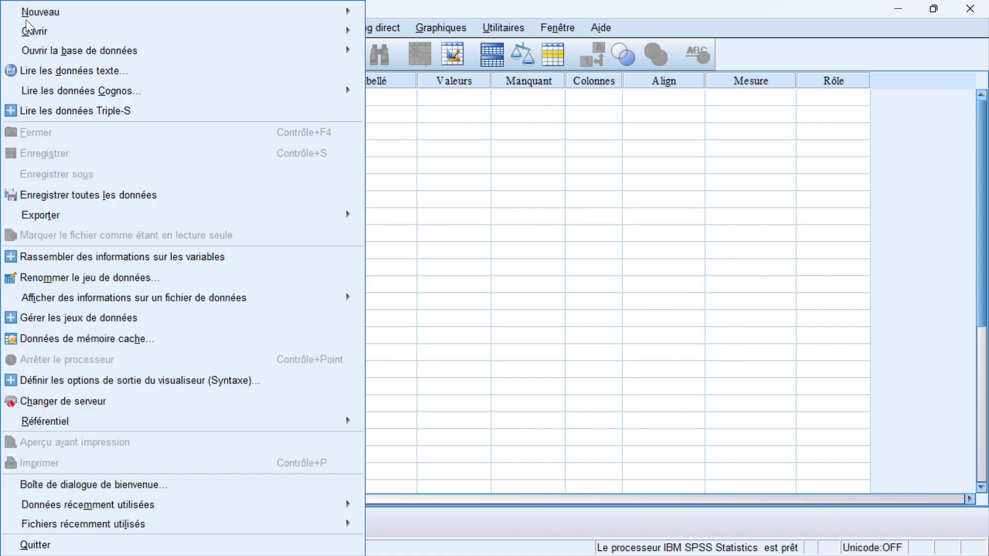
mouse_move(307, 40)
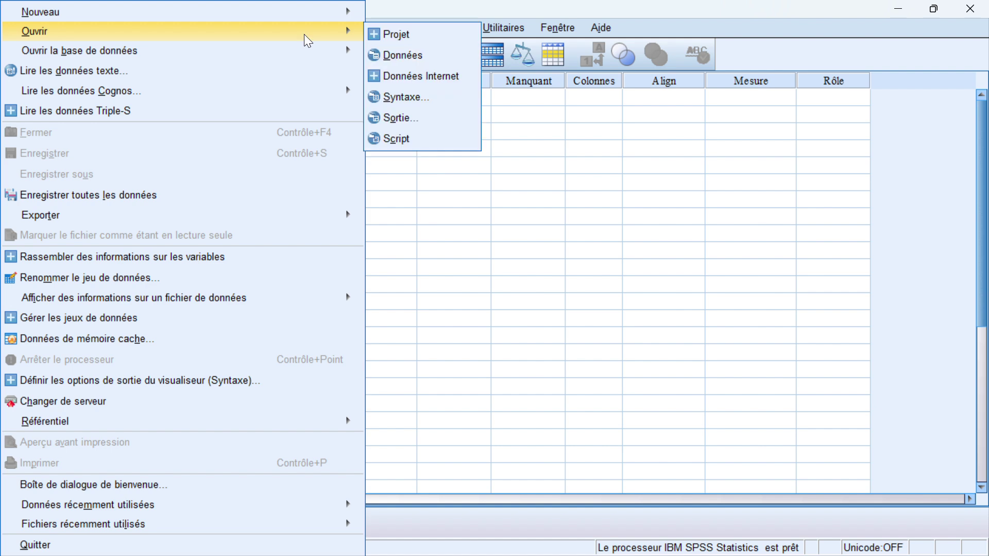
click(398, 55)
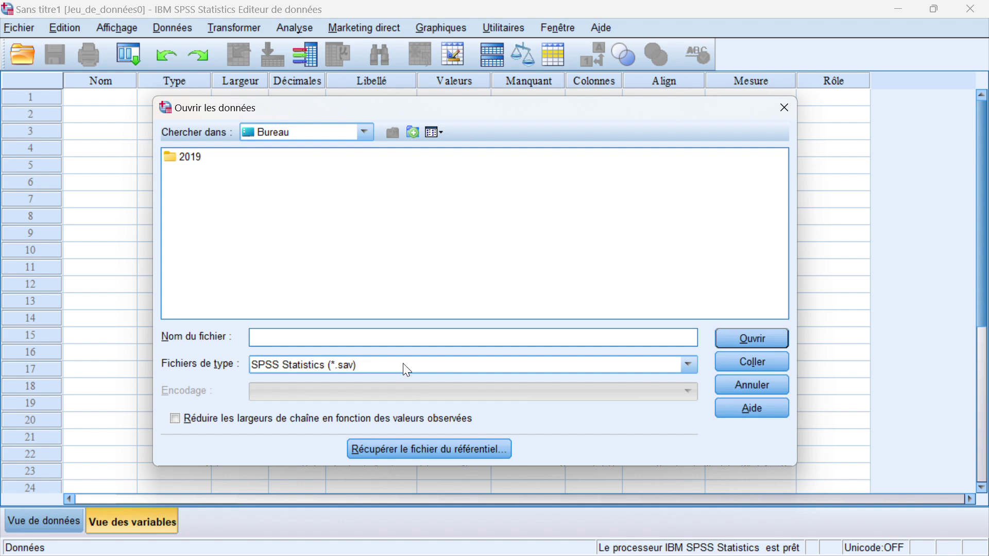
click(406, 368)
click(290, 441)
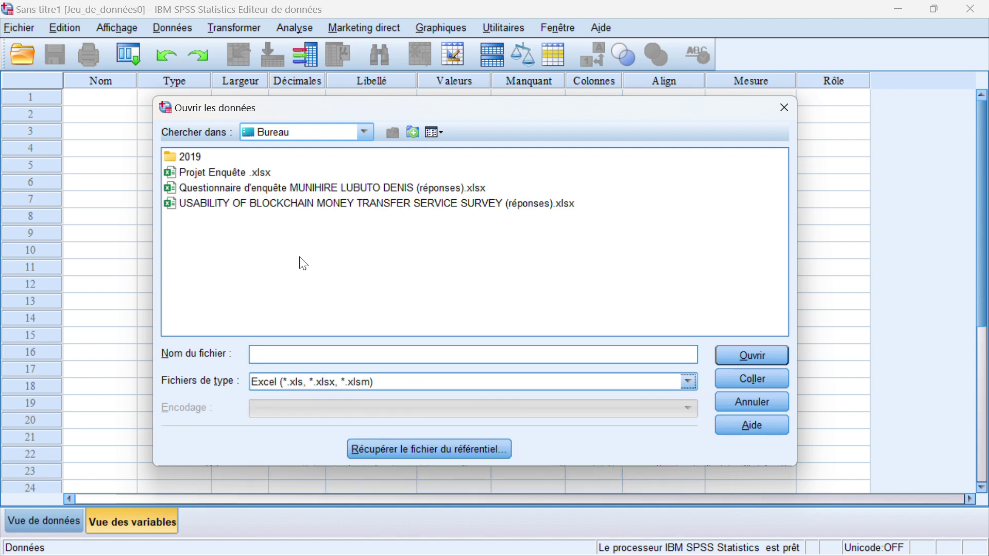
click(359, 135)
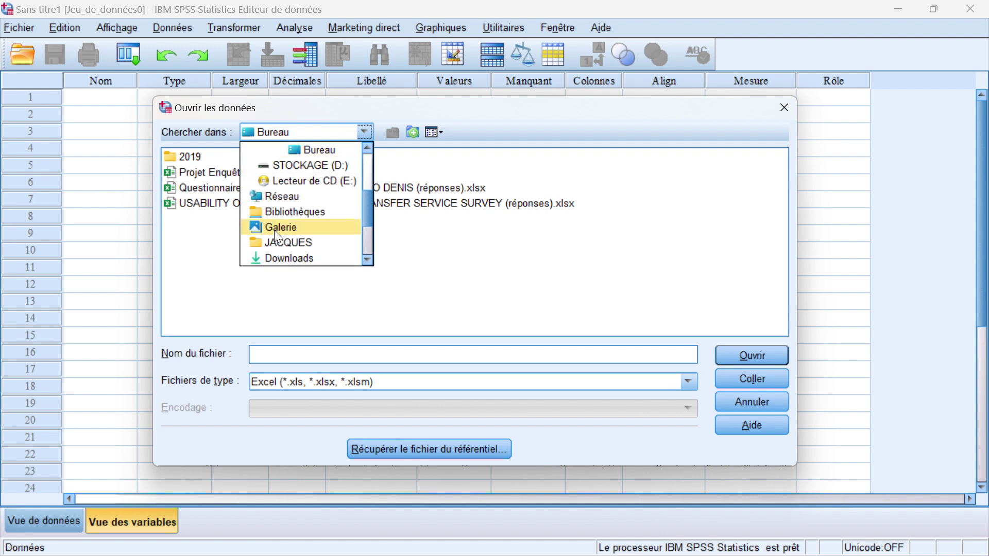
click(295, 166)
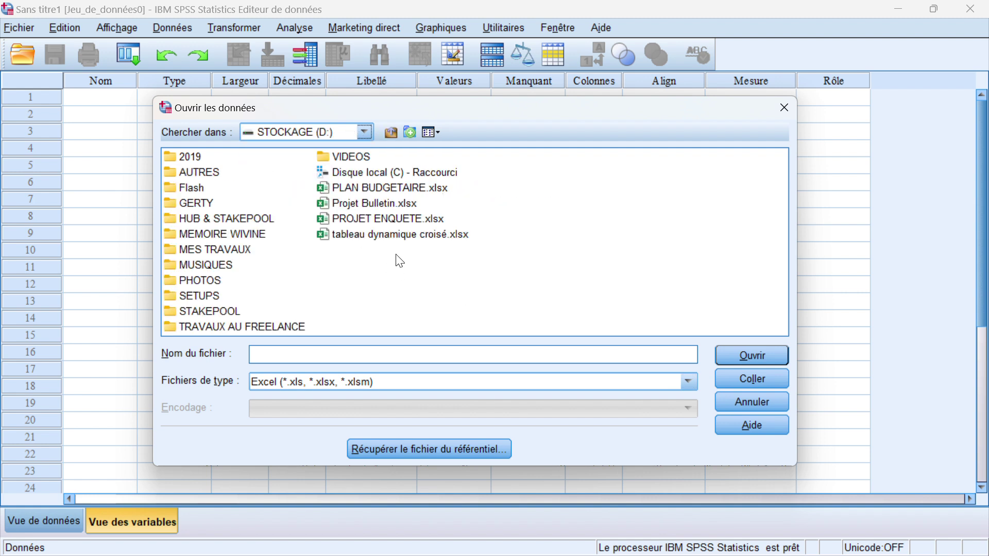
double_click(382, 217)
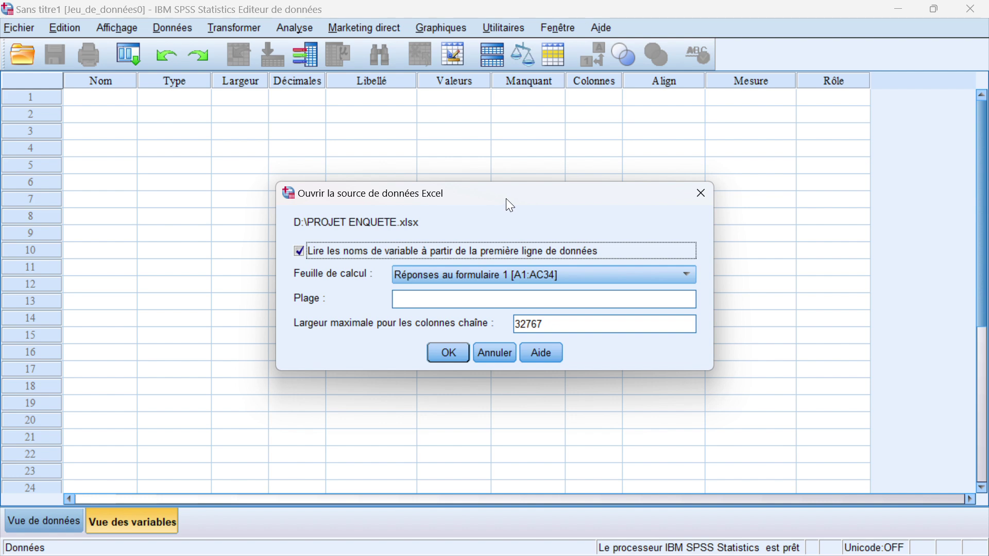
drag(506, 200, 534, 186)
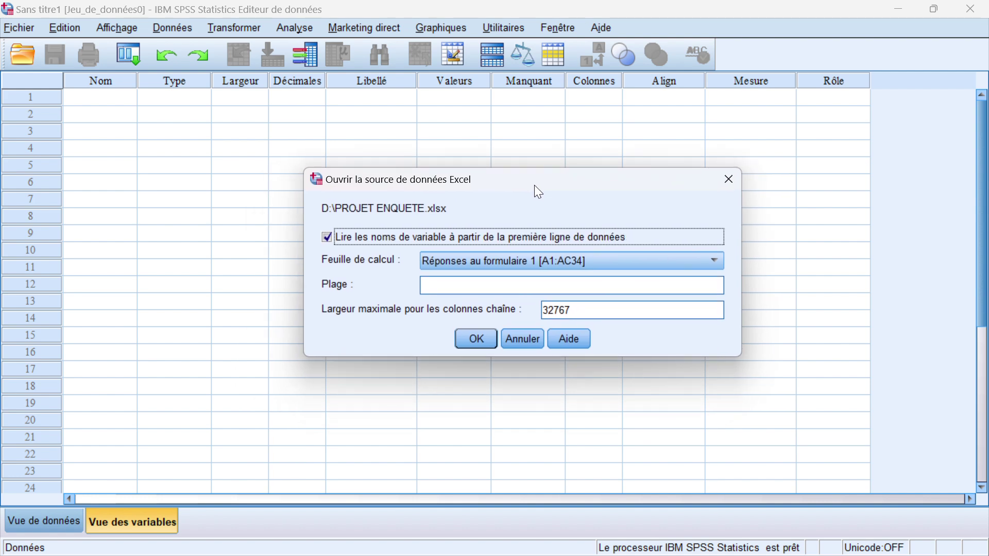
click(462, 340)
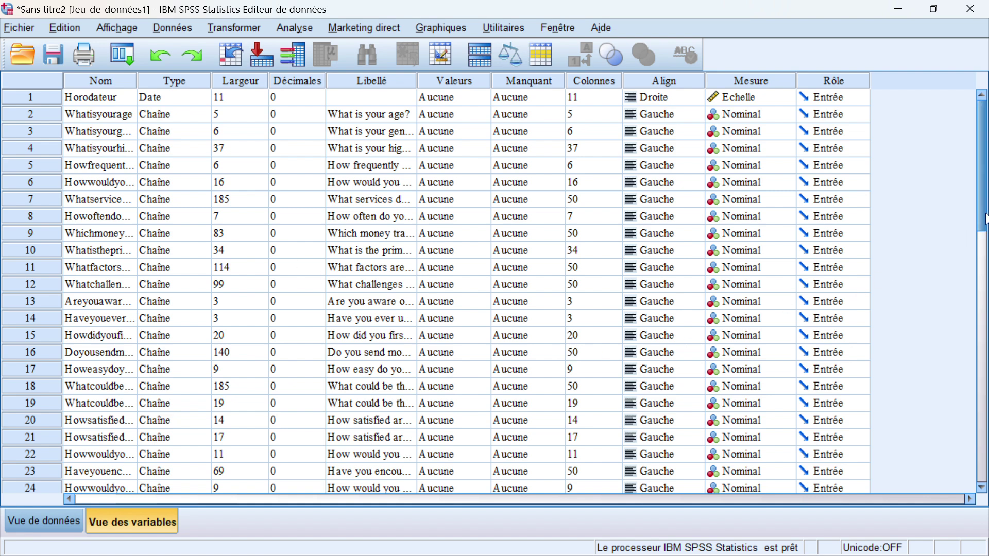
drag(984, 219, 984, 278)
scroll(982, 187, up, 4)
click(104, 80)
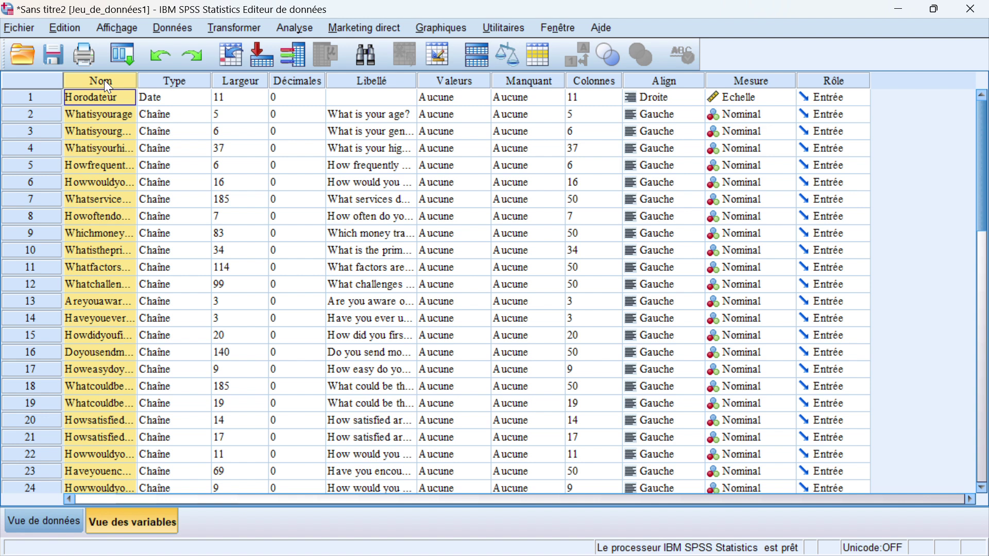
right_click(104, 79)
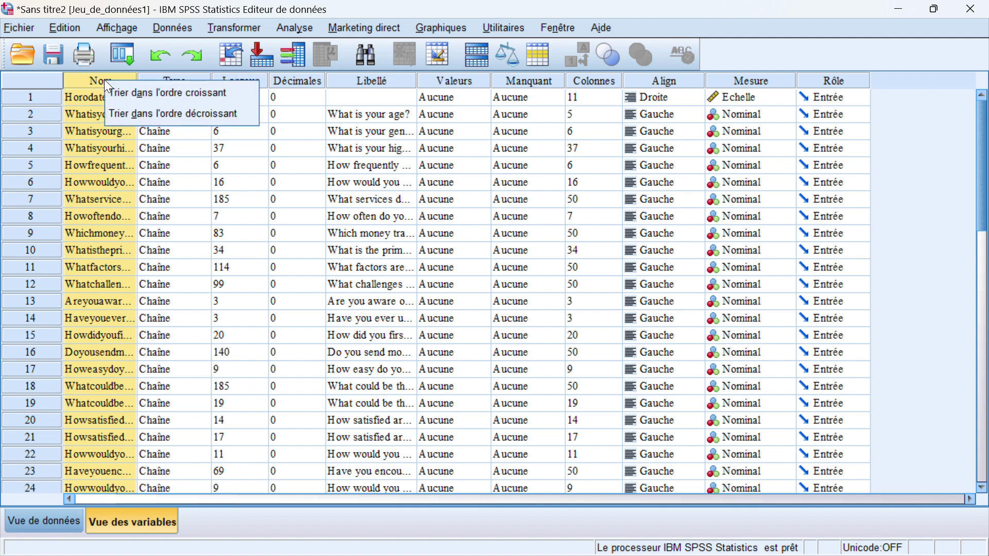
click(97, 75)
right_click(95, 75)
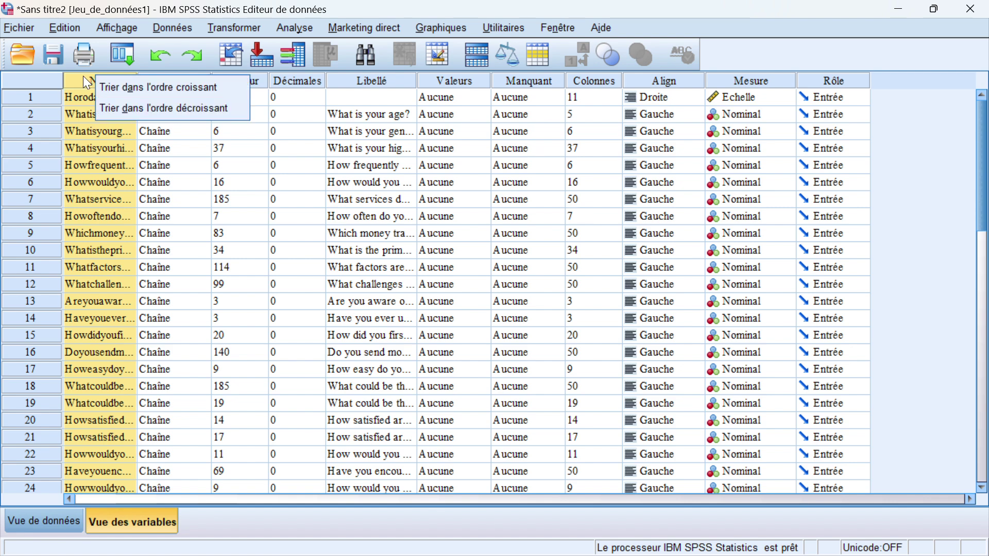
click(82, 76)
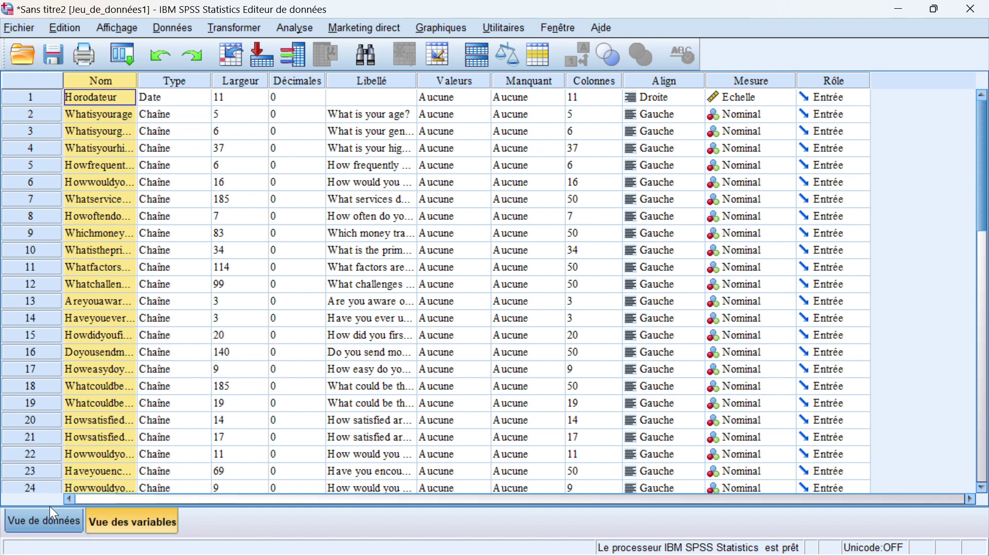
- Delete the Horodateur variable from the dataset in the data view
click(50, 520)
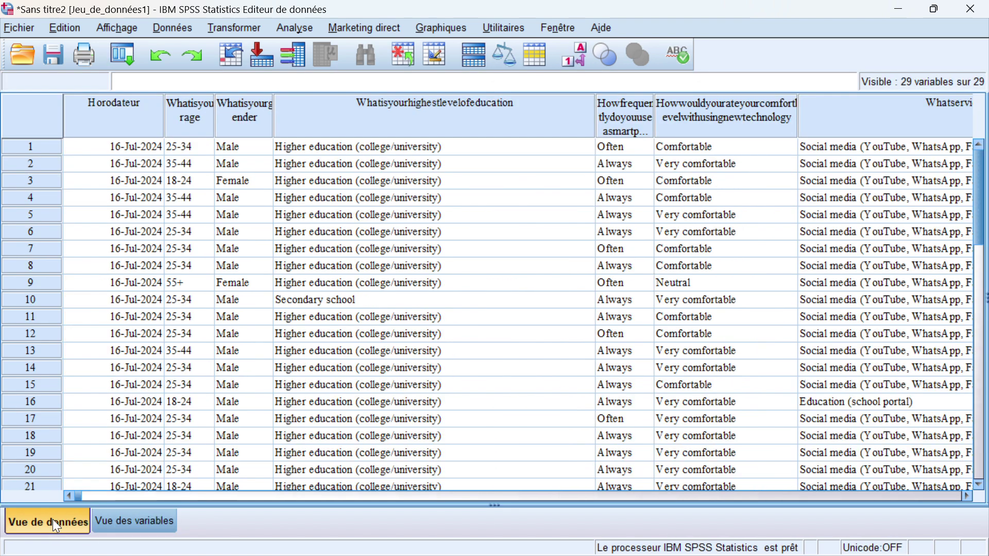
click(136, 123)
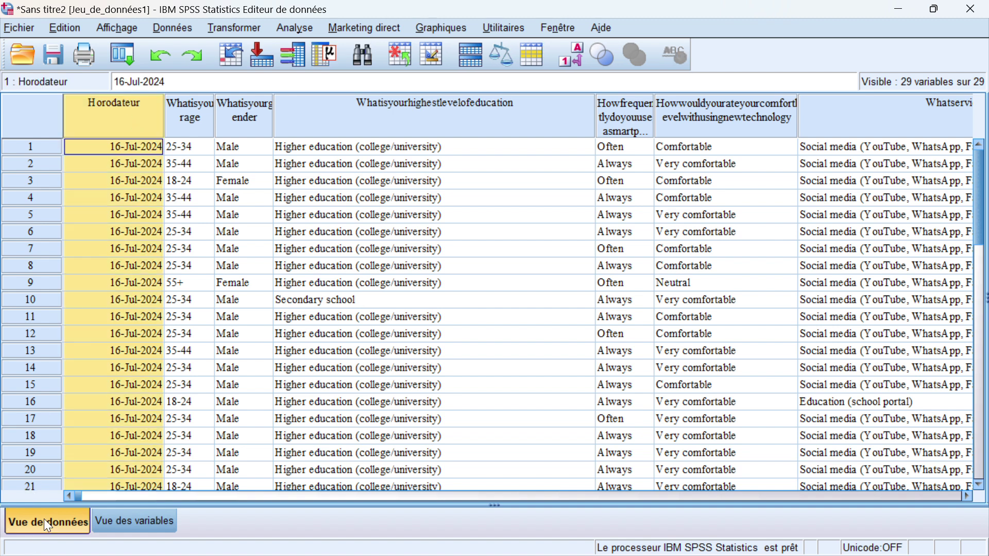
right_click(128, 116)
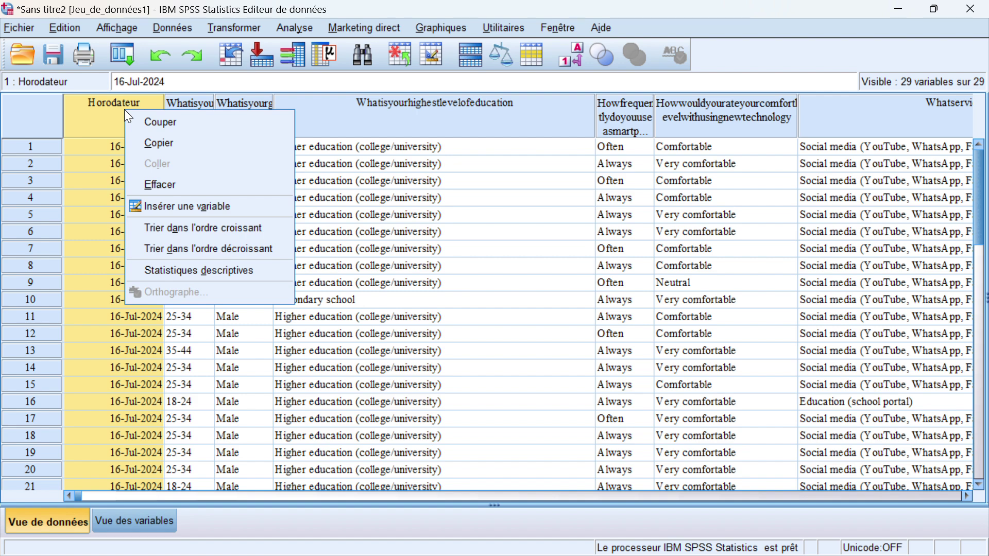
click(159, 184)
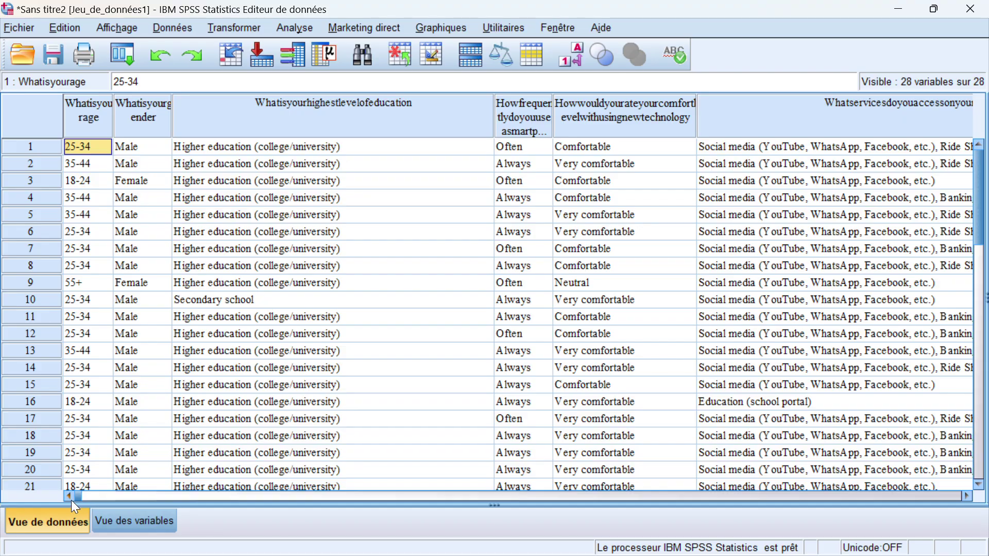
- Delete the empty V29 variable at the end of the dataset
drag(77, 492, 886, 536)
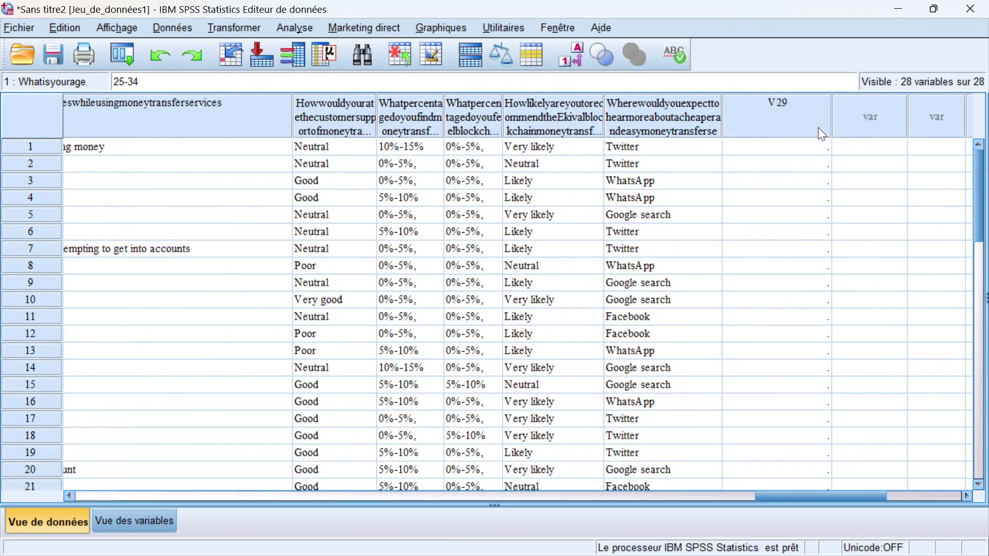
click(780, 100)
right_click(782, 101)
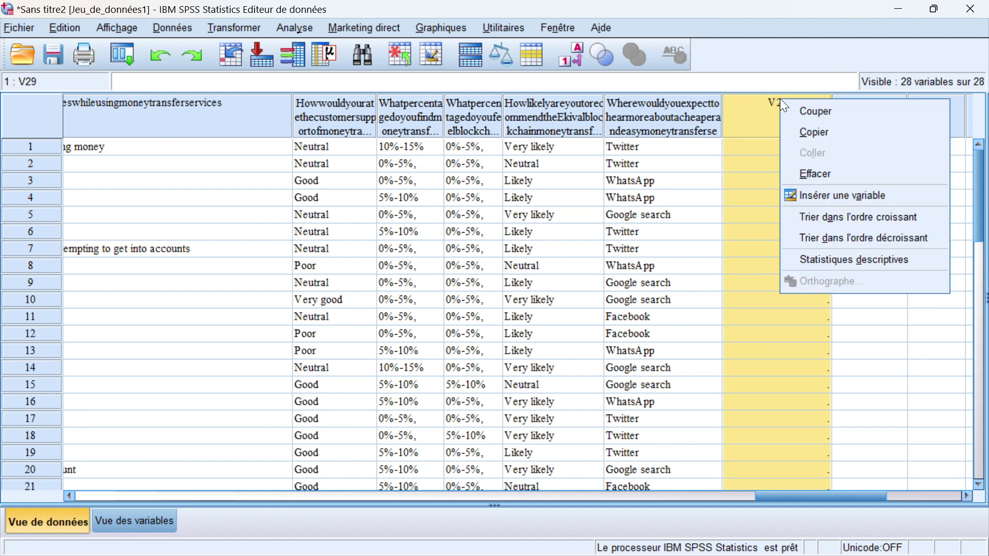
click(847, 178)
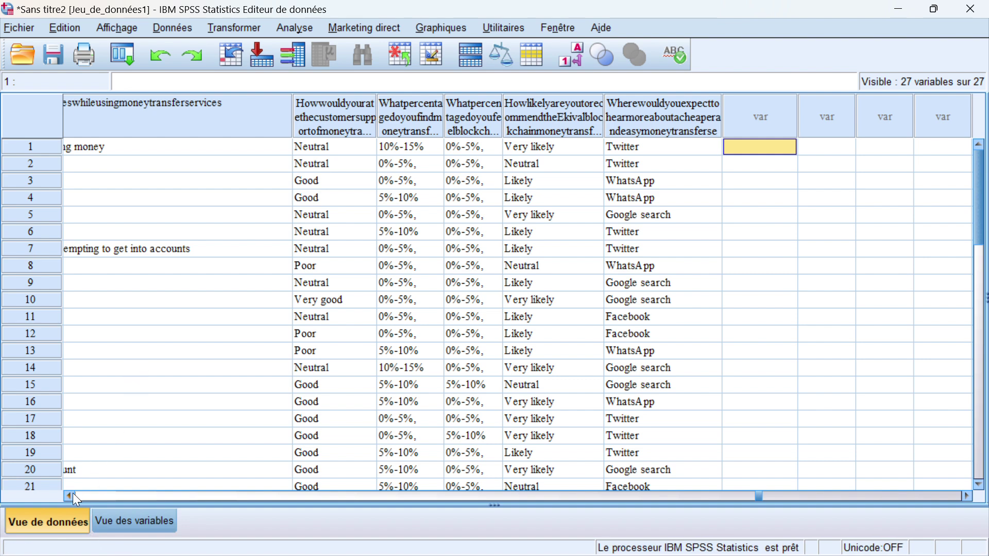
- Set up a Fréquences analysis under descriptive statistics with all the survey questions as its variables
click(295, 28)
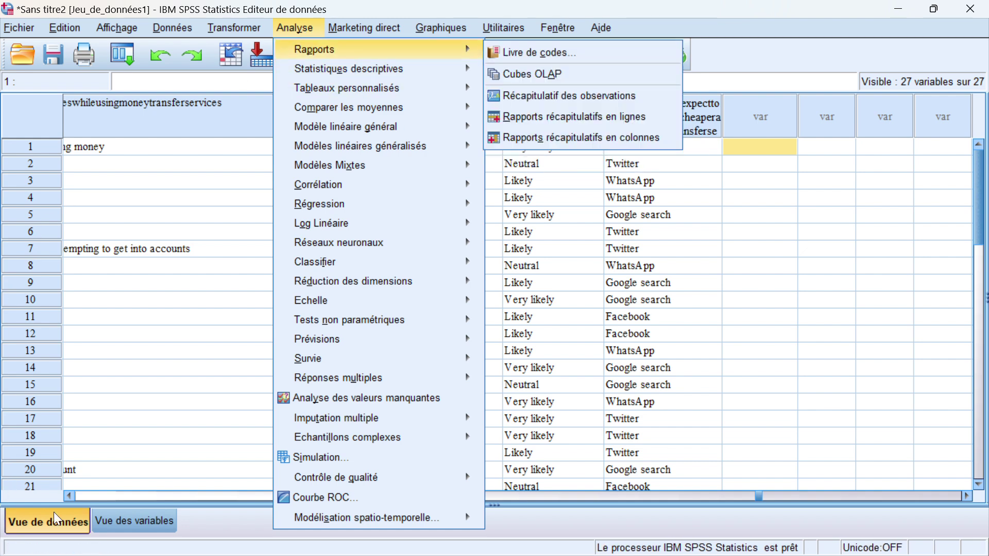
click(74, 497)
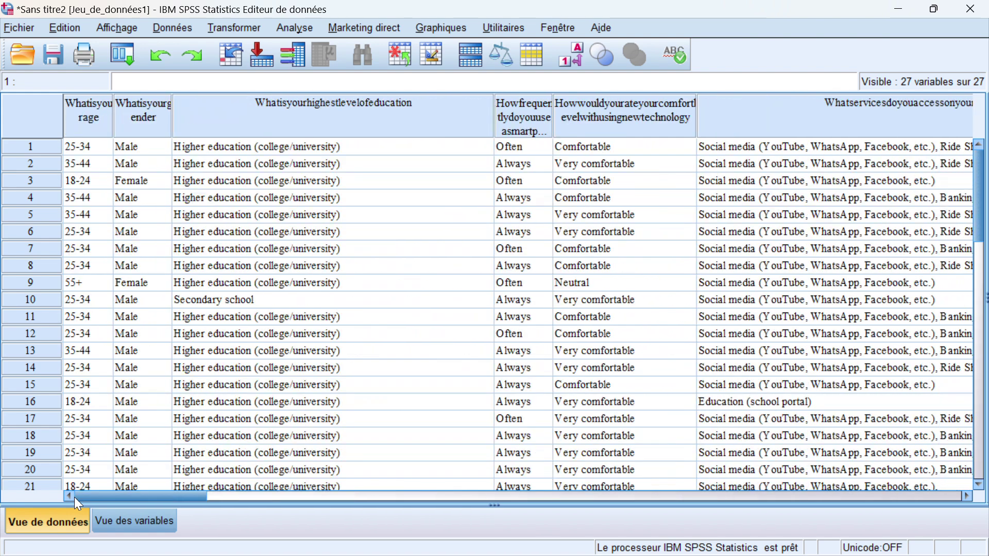
click(293, 33)
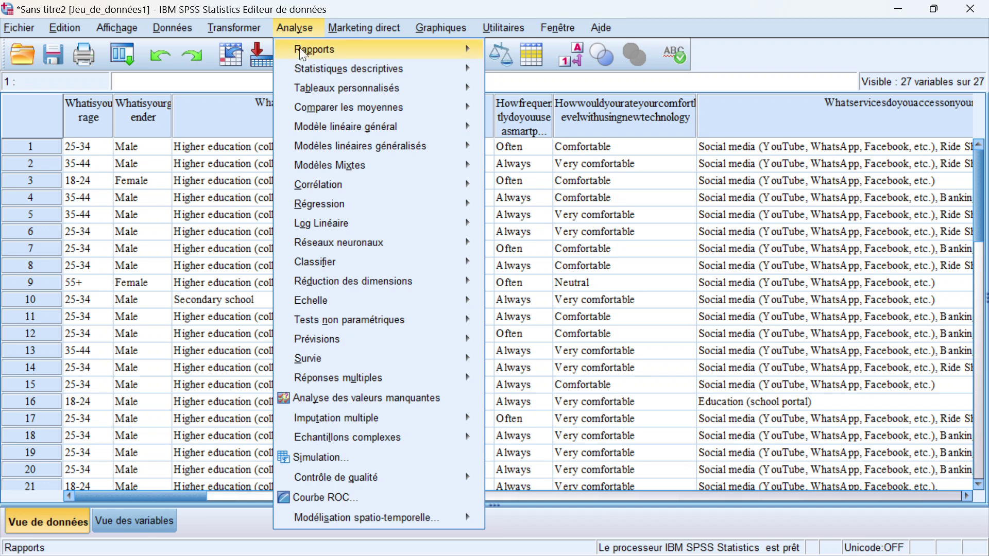
mouse_move(309, 73)
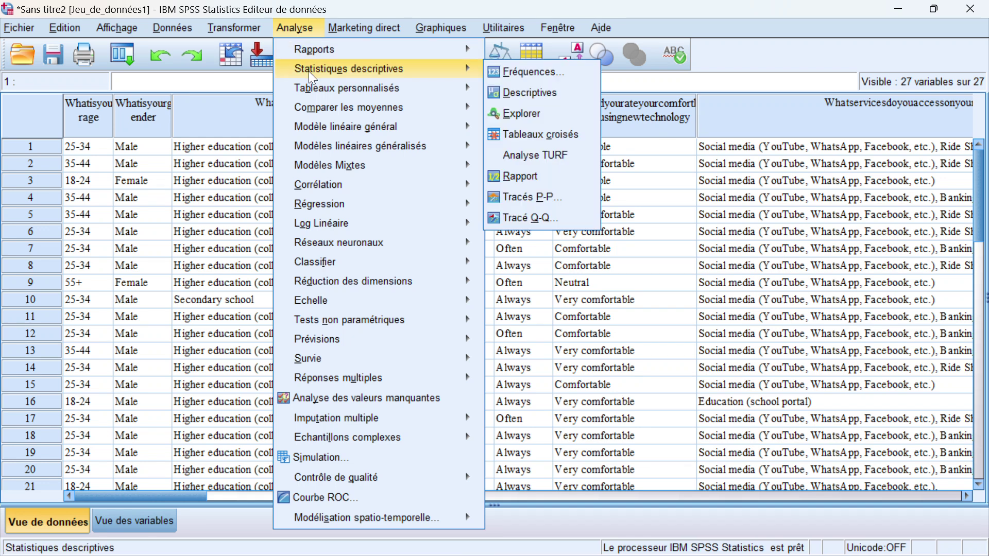
click(527, 75)
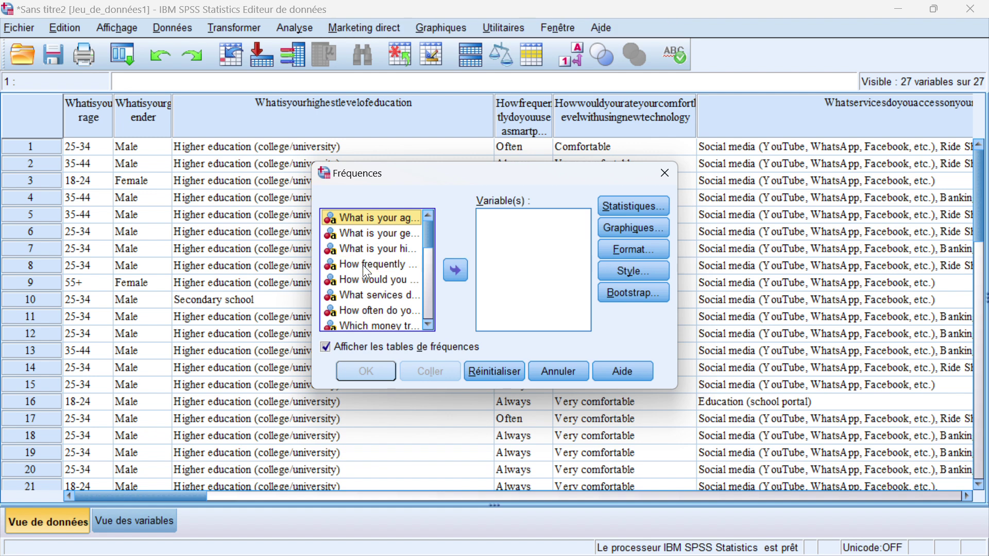
click(363, 265)
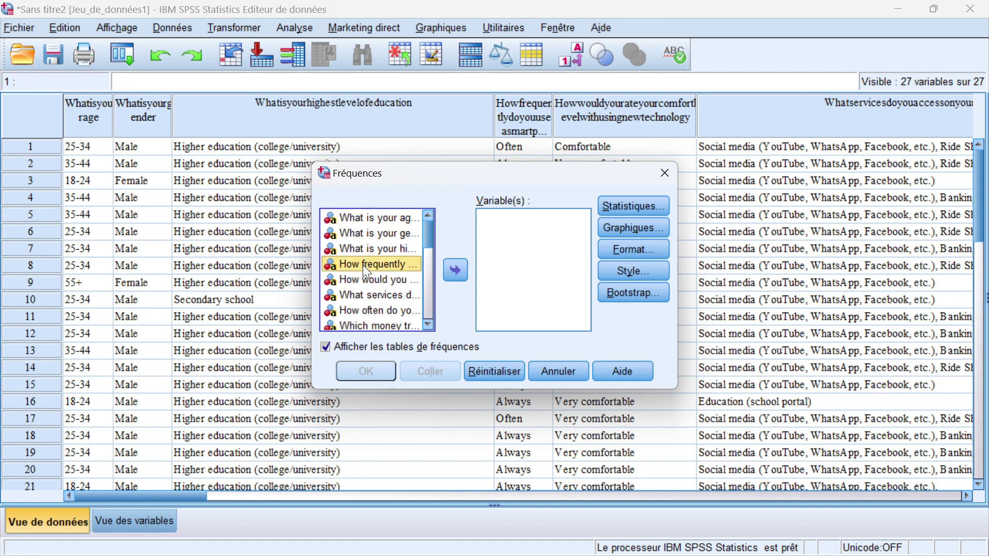
key(ctrl+a)
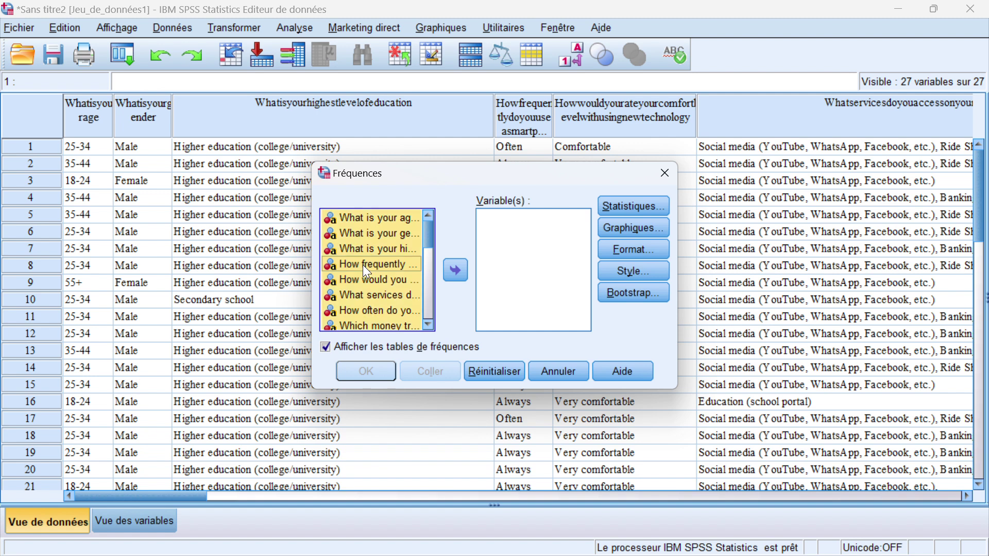
click(455, 271)
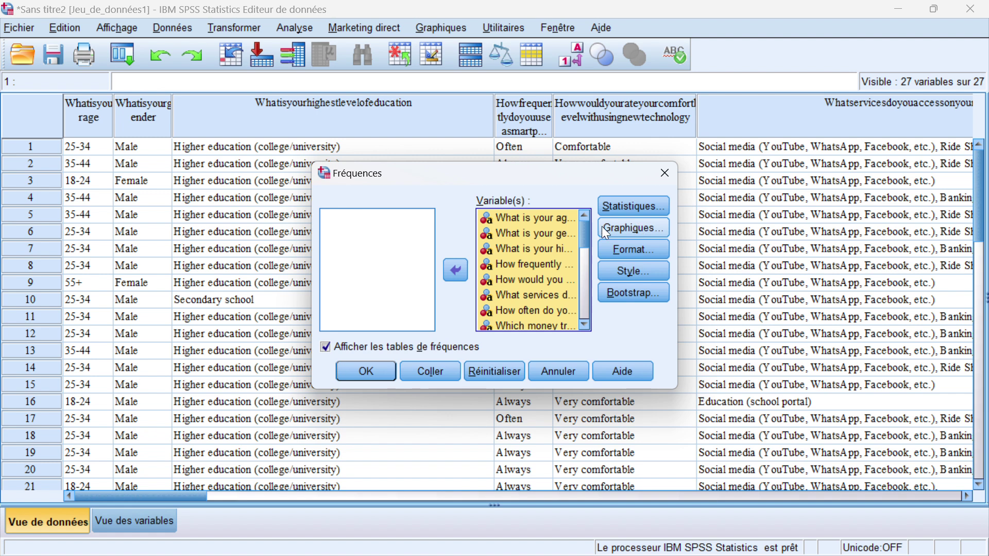
- Choose pie charts (Graphiques circulaires) with values as Pourcentages for the frequency analysis and run it
click(629, 226)
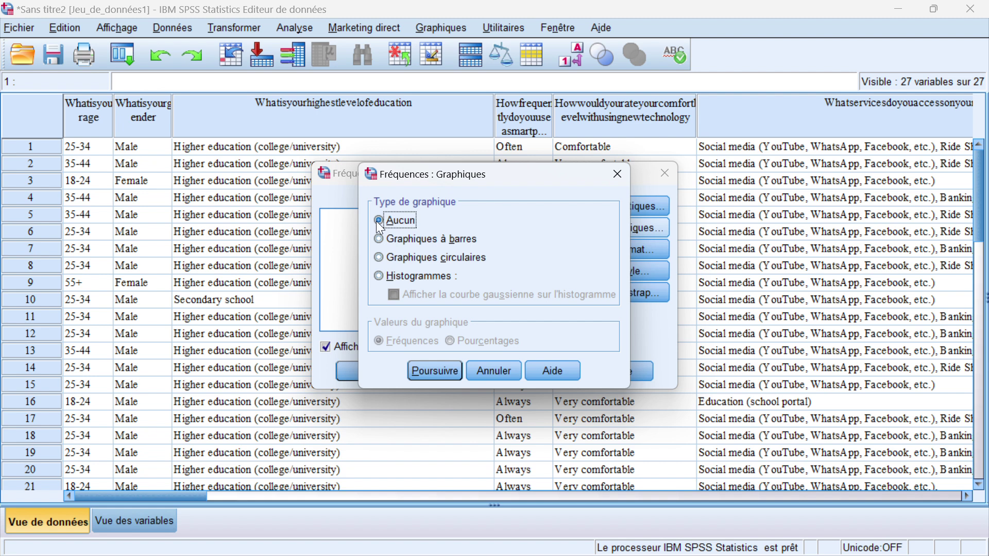
click(381, 258)
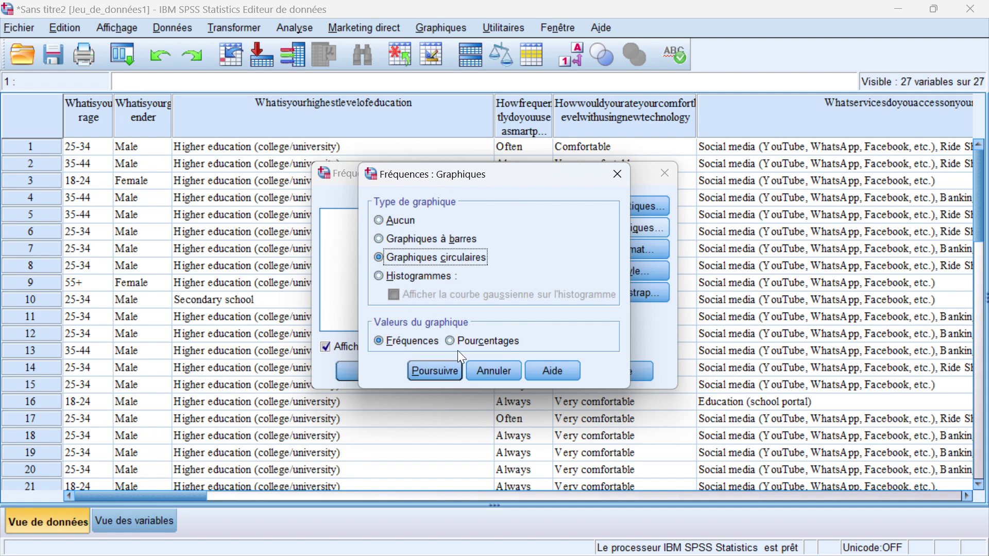
click(448, 340)
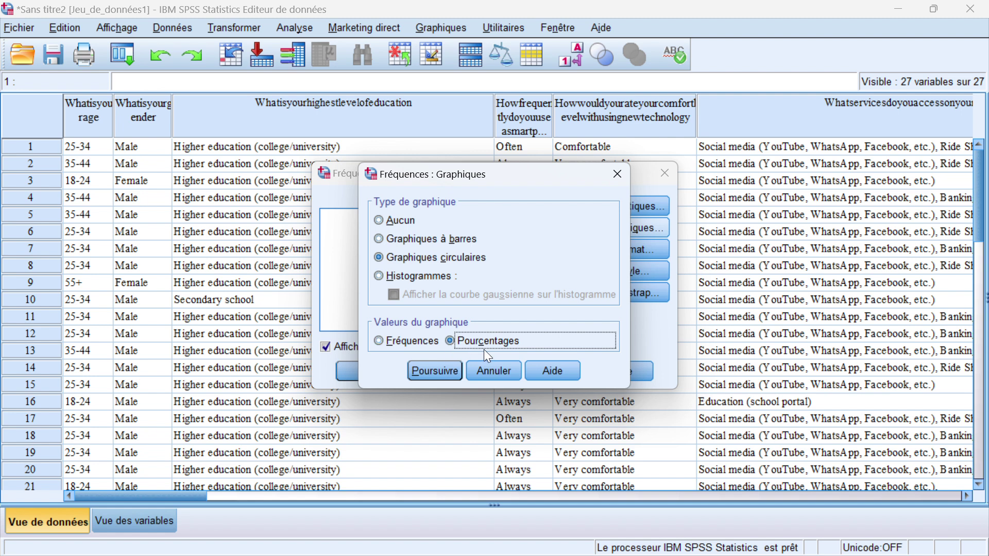
click(378, 341)
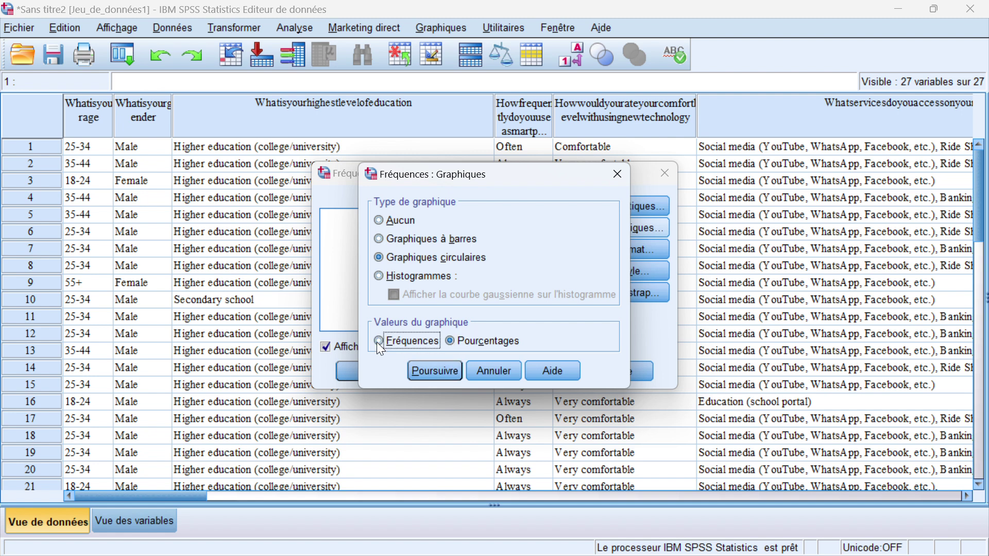
click(451, 340)
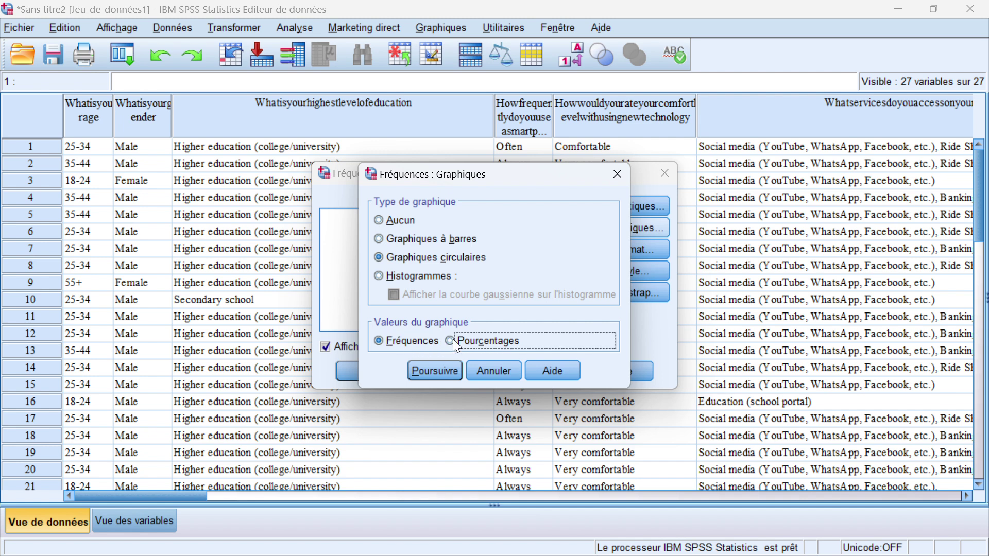
click(443, 372)
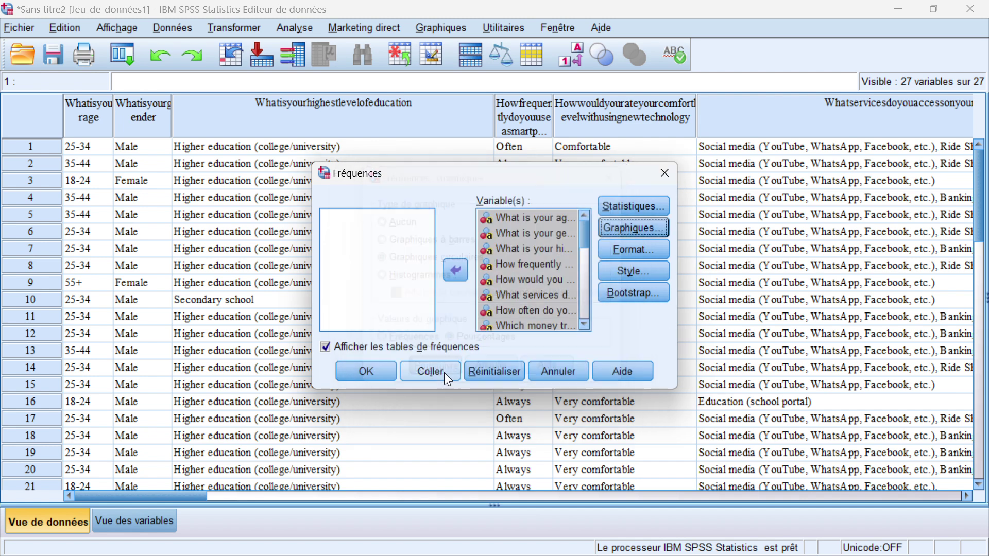
click(372, 370)
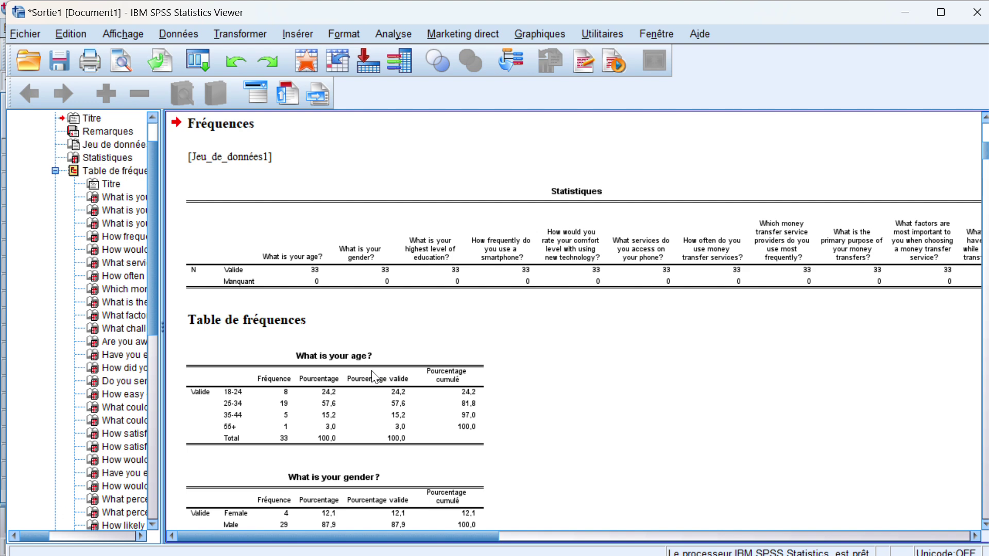
- Look over the first frequency tables in the output and copy the "What is your age?" table
scroll(400, 352, down, 10)
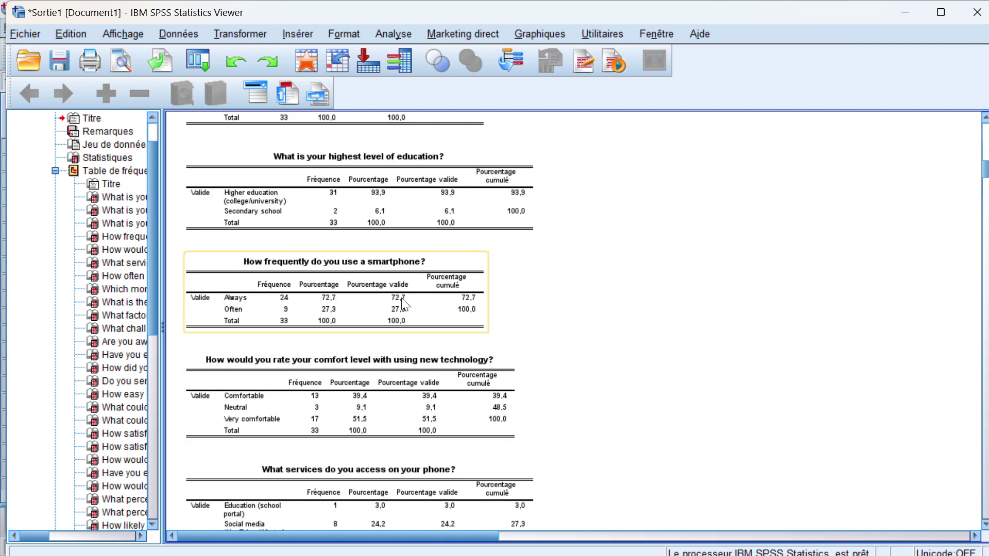
click(372, 297)
scroll(370, 263, up, 18)
scroll(371, 263, down, 7)
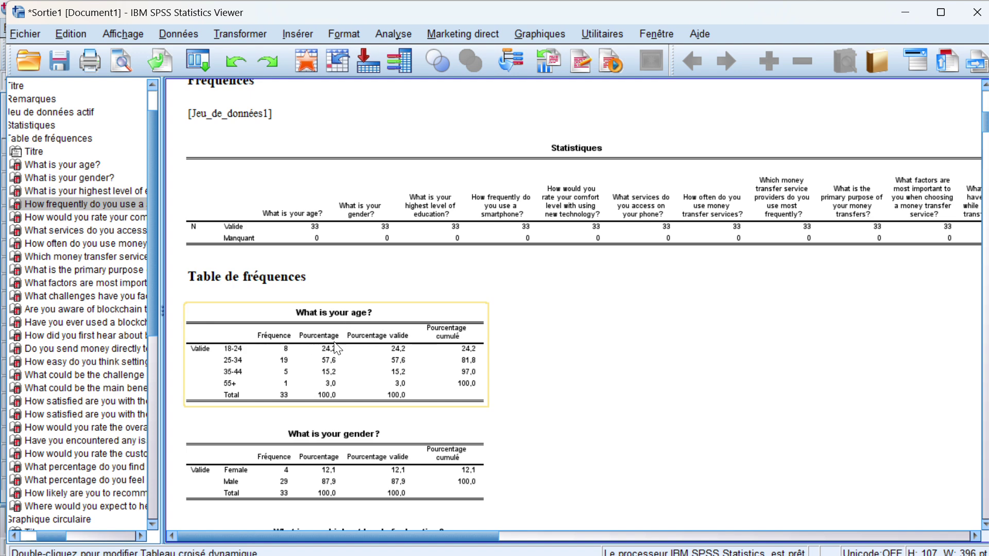
right_click(287, 341)
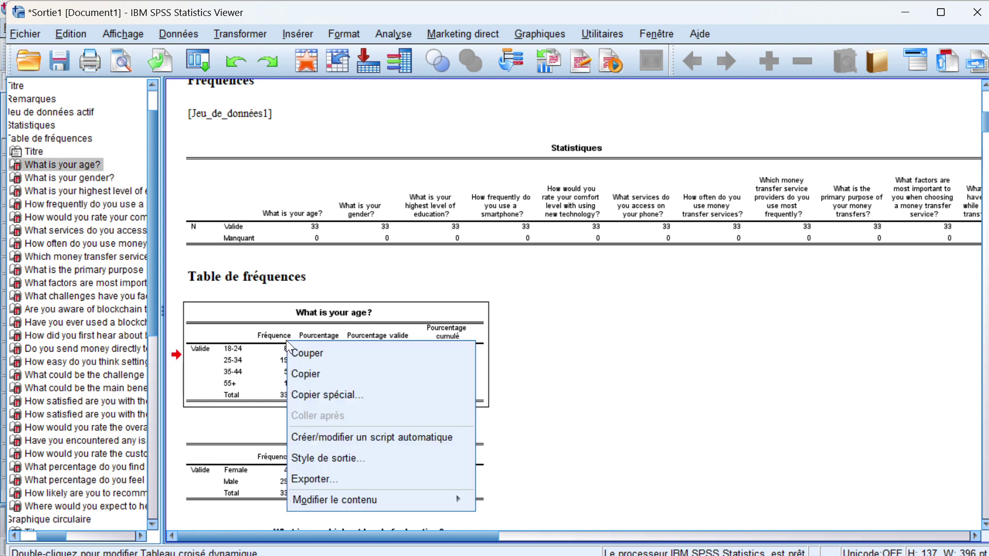
click(260, 341)
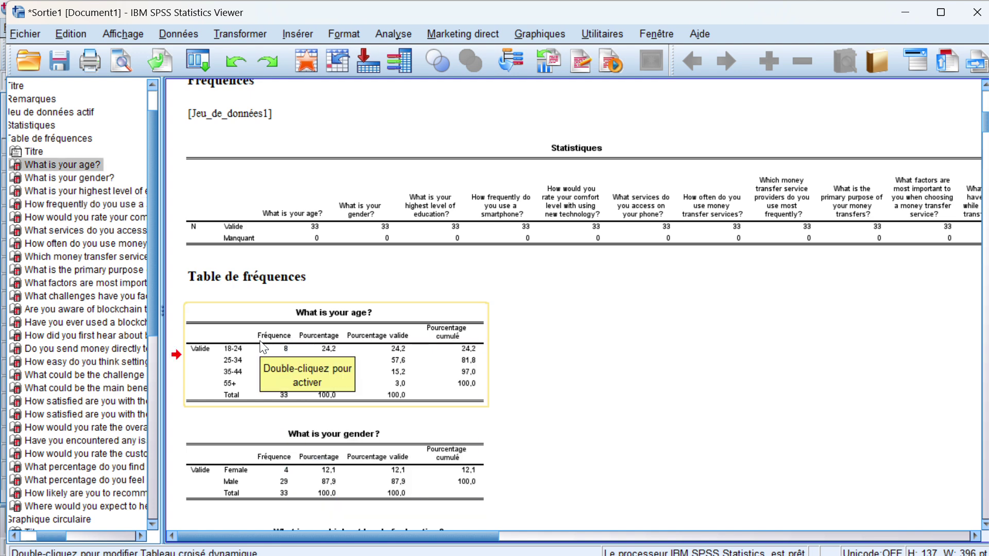
right_click(259, 341)
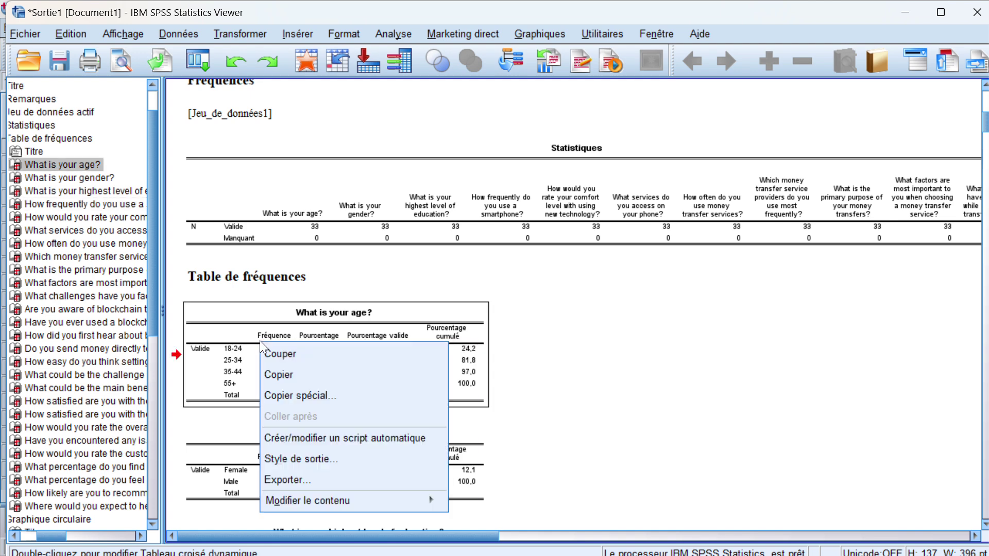
click(278, 375)
right_click(230, 370)
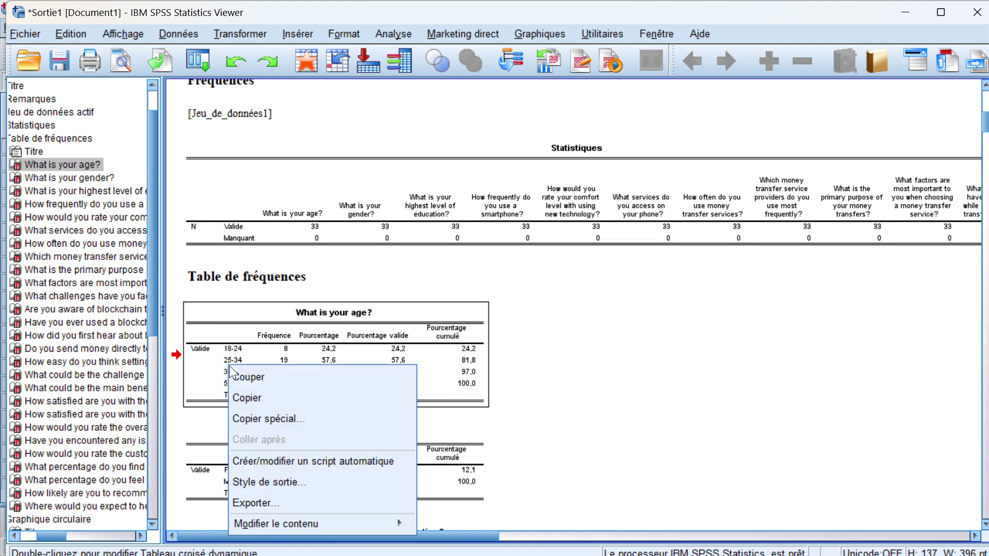
click(274, 401)
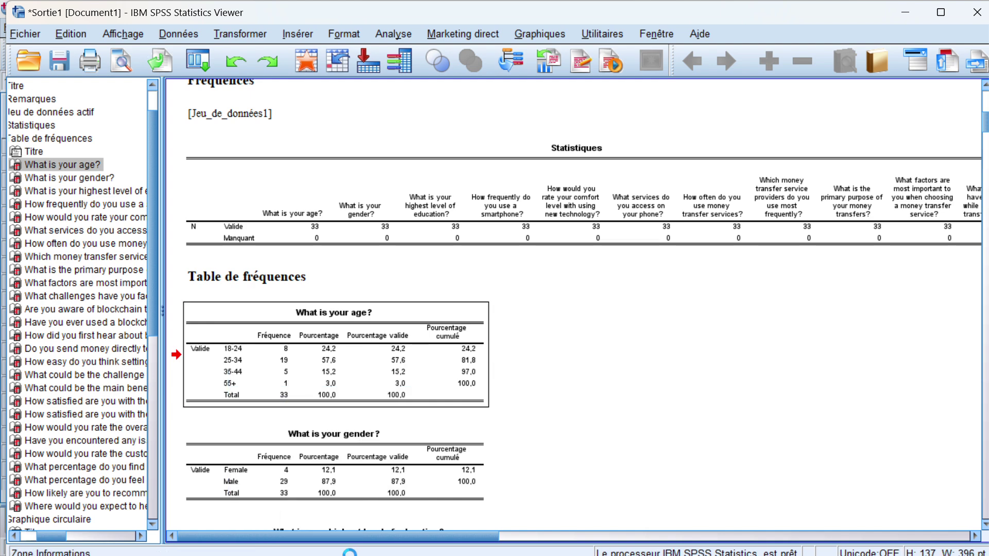
- Switch to Document2 in Word, delete the existing age table and paste the copied "What is your age?" frequency table in its place
key(super)
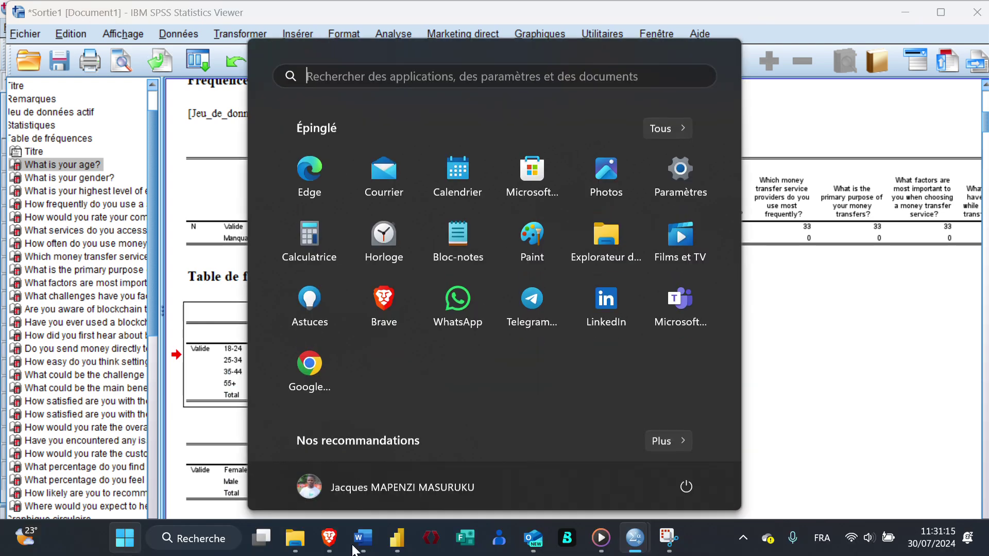
mouse_move(363, 538)
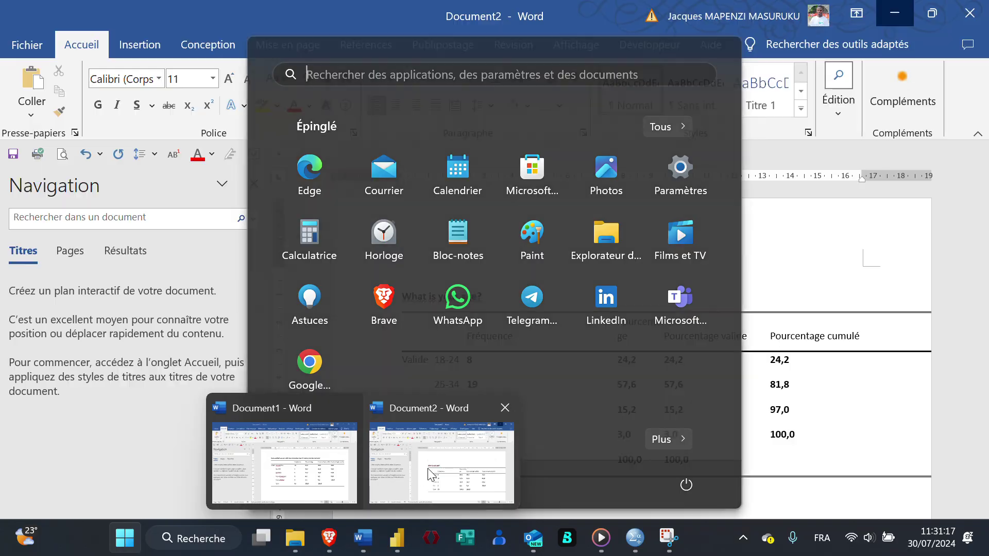
click(410, 497)
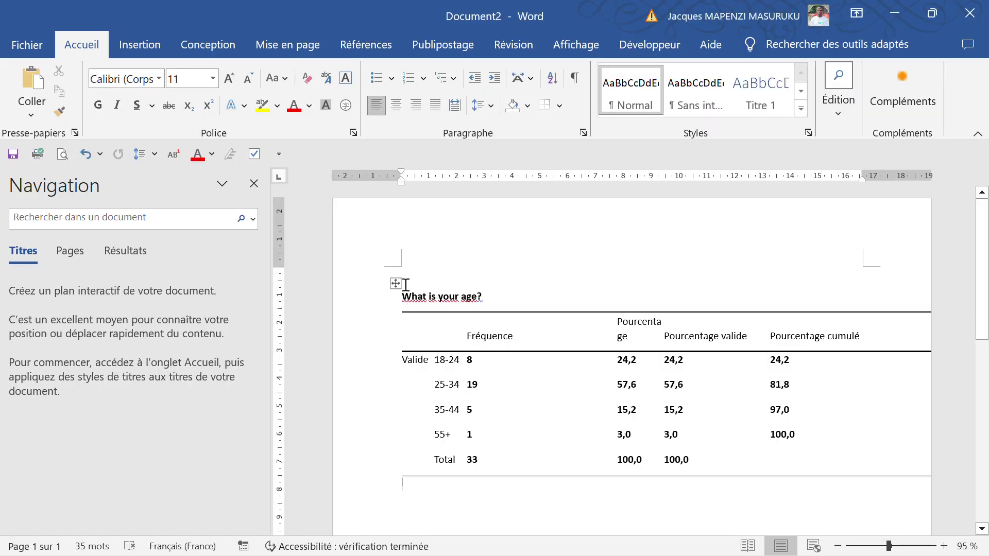
click(395, 284)
key(BackSpace)
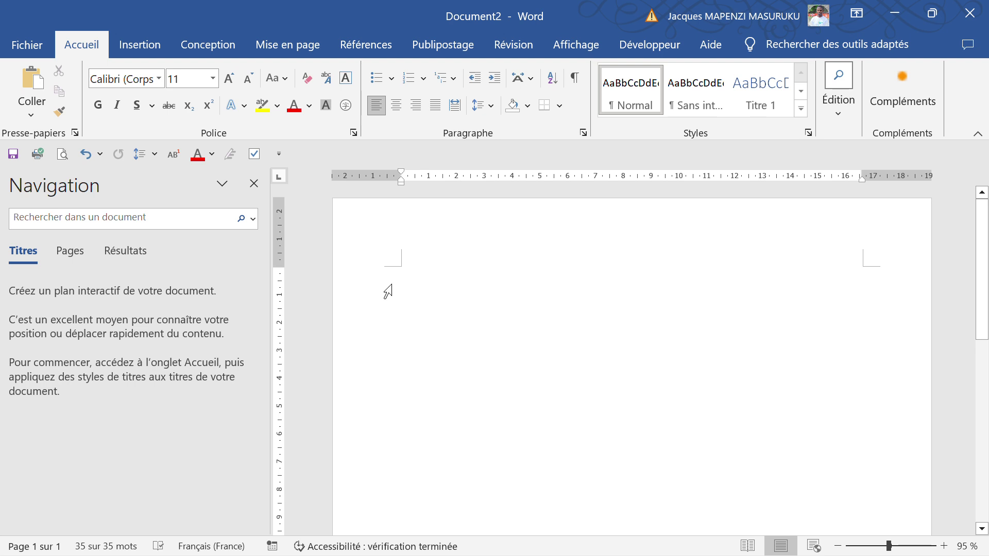
text(What is your age? 		Fréquence	Pourcentage	Pourcentage valide	Pourcentage cumulé Valide	18-24	8	24,2	24,2	24,2 	25-34	19	57,6	57,6	81,8 	35-44	5	15,2	15,2	97,0 	55+	1	3,0	3,0	100,0 	Total	33	100,0	100,0)
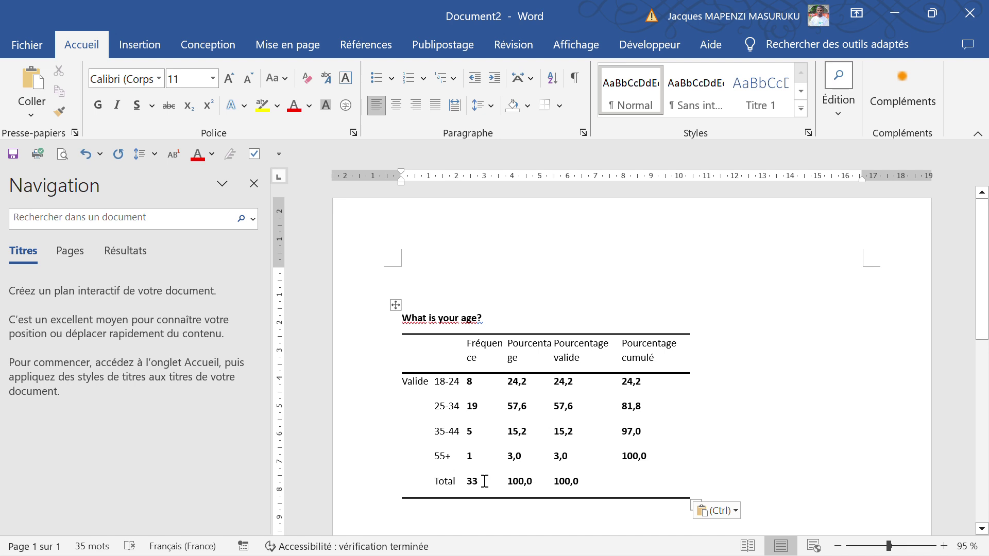
key(BackSpace)
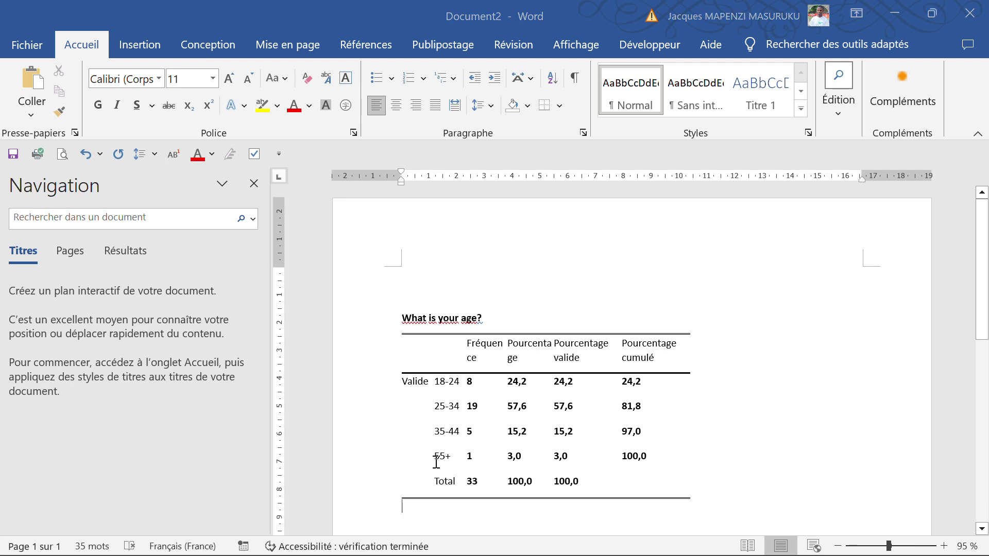
key(super)
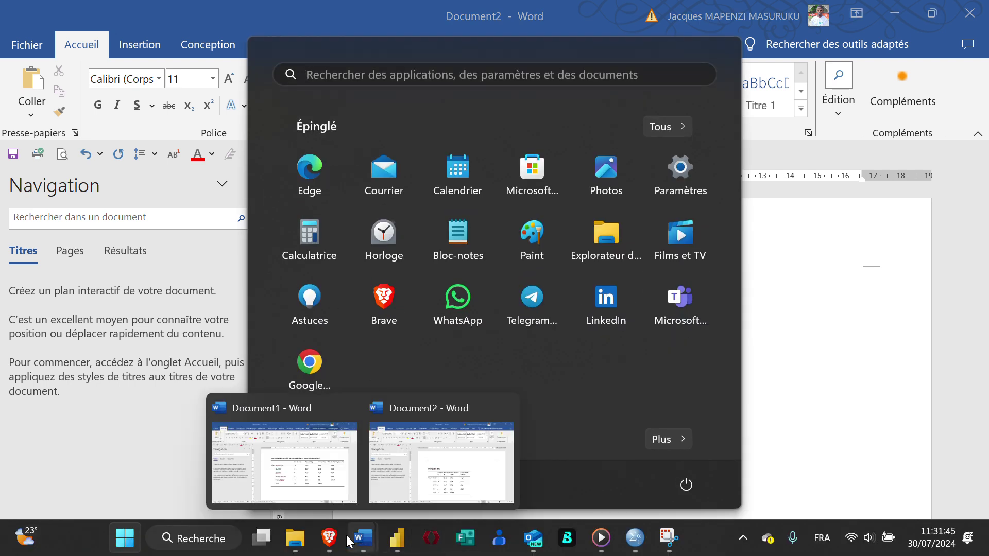
click(837, 317)
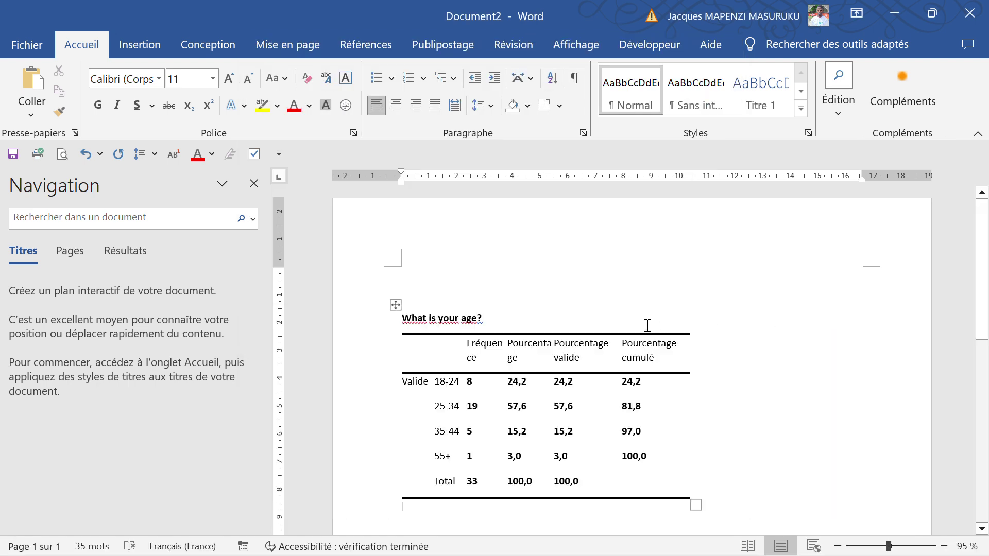